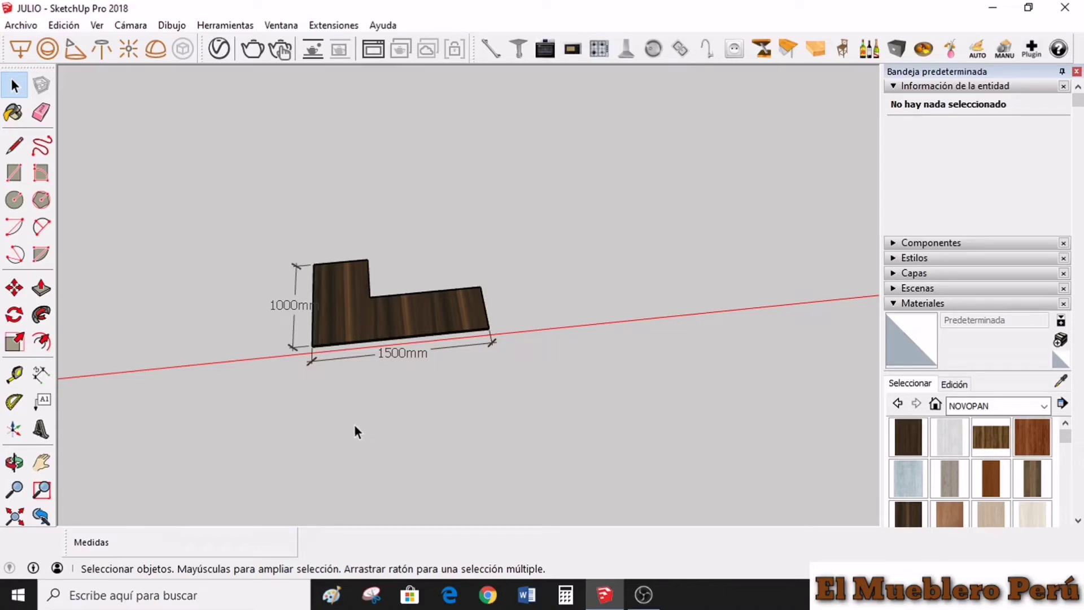
Step: Orbit and zoom around the L-shaped board to inspect it from several angles
middle_click_drag(242, 382, 540, 443)
mouse_move(394, 410)
middle_mouse_down()
mouse_move(436, 411)
mouse_move(412, 439)
mouse_move(445, 410)
mouse_move(425, 466)
middle_mouse_up()
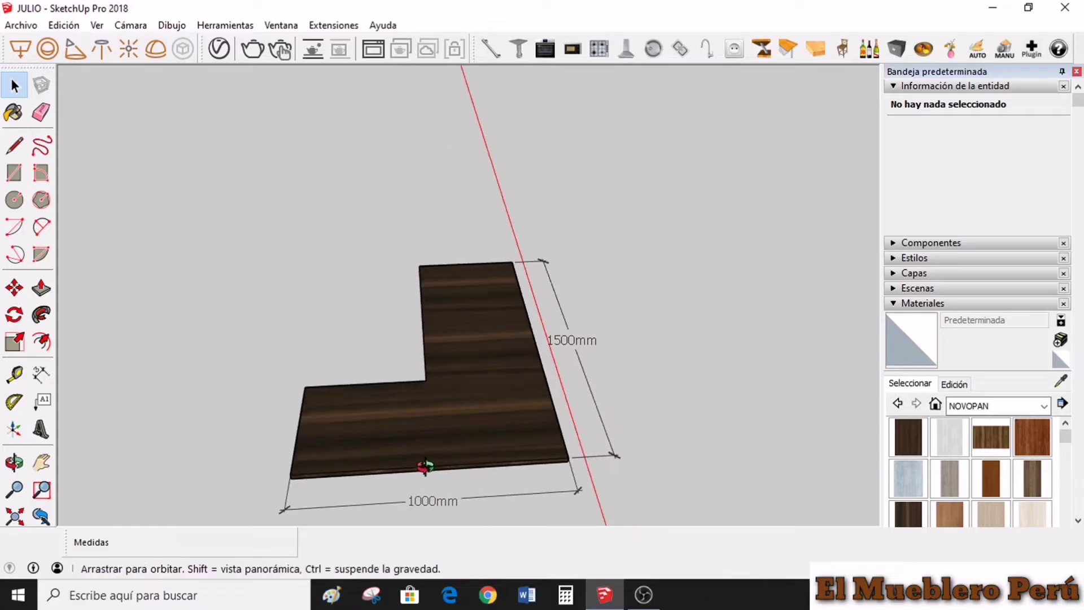
scroll(424, 474, "up", 2)
scroll(421, 477, "up", 2)
scroll(395, 468, "down", 1)
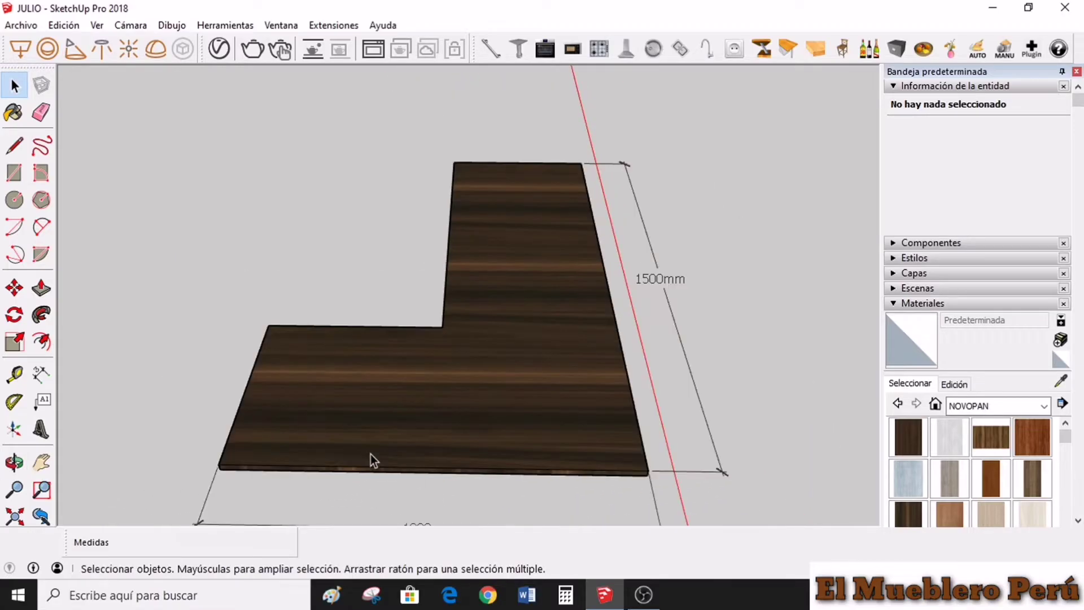
scroll(423, 442, "down", 2)
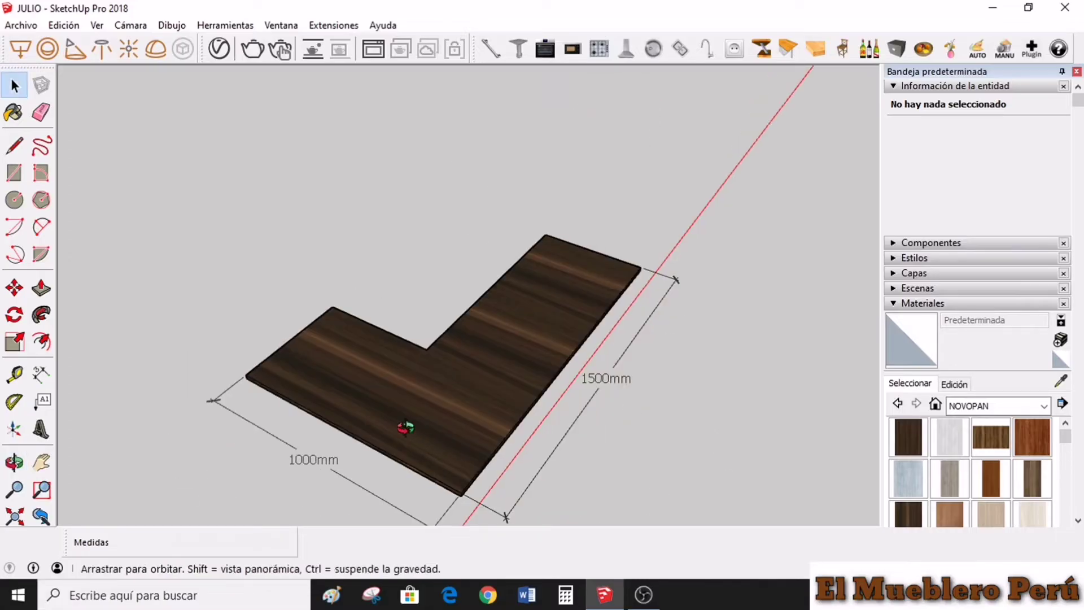
mouse_move(404, 428)
middle_mouse_down()
mouse_move(576, 401)
mouse_move(507, 412)
middle_mouse_up()
mouse_move(630, 395)
middle_mouse_down()
mouse_move(457, 425)
mouse_move(499, 408)
middle_mouse_up()
left_click(499, 407)
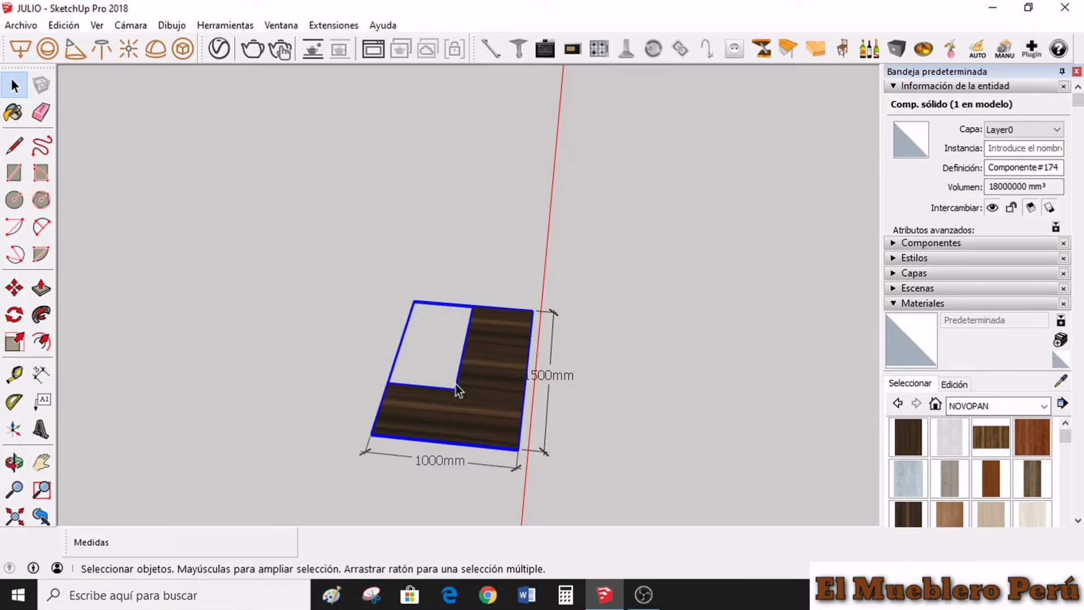
scroll(418, 497, "up", 1)
scroll(451, 487, "up", 1)
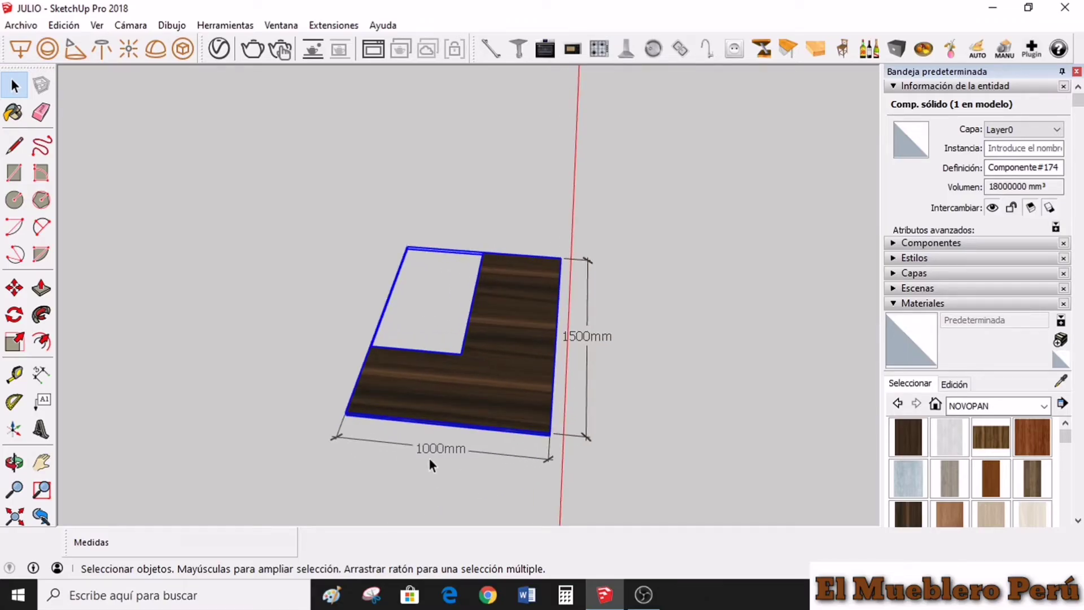
left_click(588, 300)
scroll(527, 444, "up", 1)
scroll(427, 423, "up", 2)
middle_click_drag(426, 422, 542, 410)
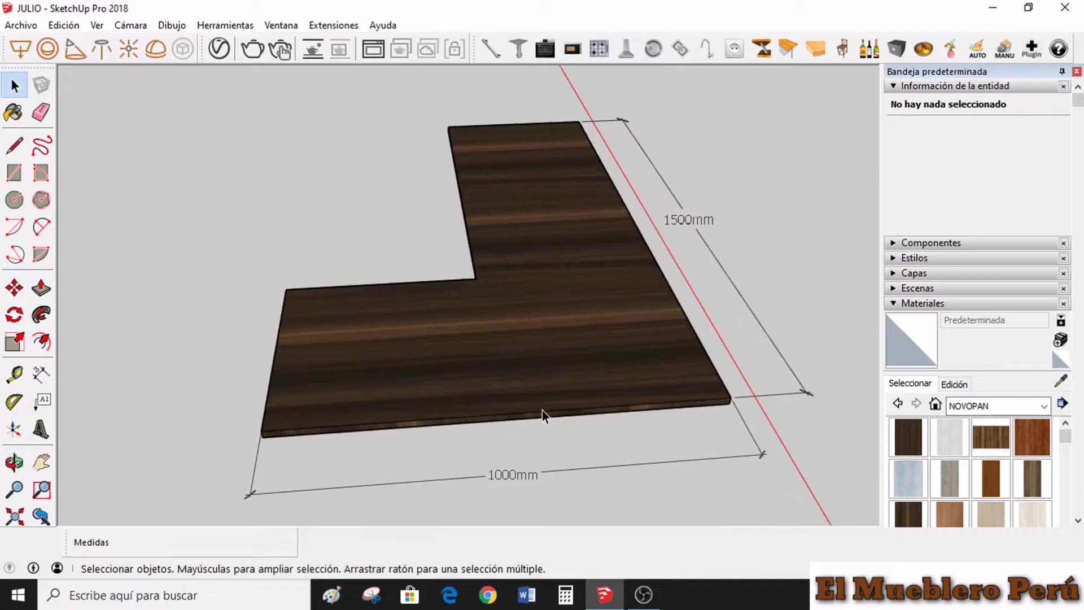
mouse_move(598, 376)
middle_mouse_down()
mouse_move(469, 438)
mouse_move(446, 375)
mouse_move(607, 368)
mouse_move(277, 350)
mouse_move(598, 323)
mouse_move(356, 357)
middle_mouse_up()
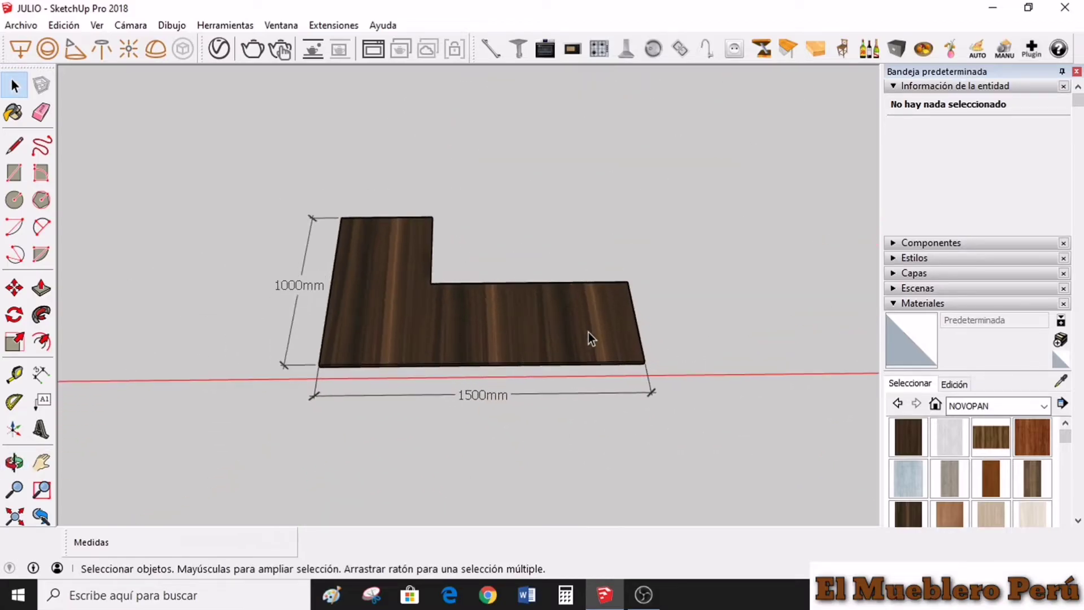
mouse_move(588, 333)
middle_mouse_down()
mouse_move(496, 361)
mouse_move(525, 345)
middle_mouse_up()
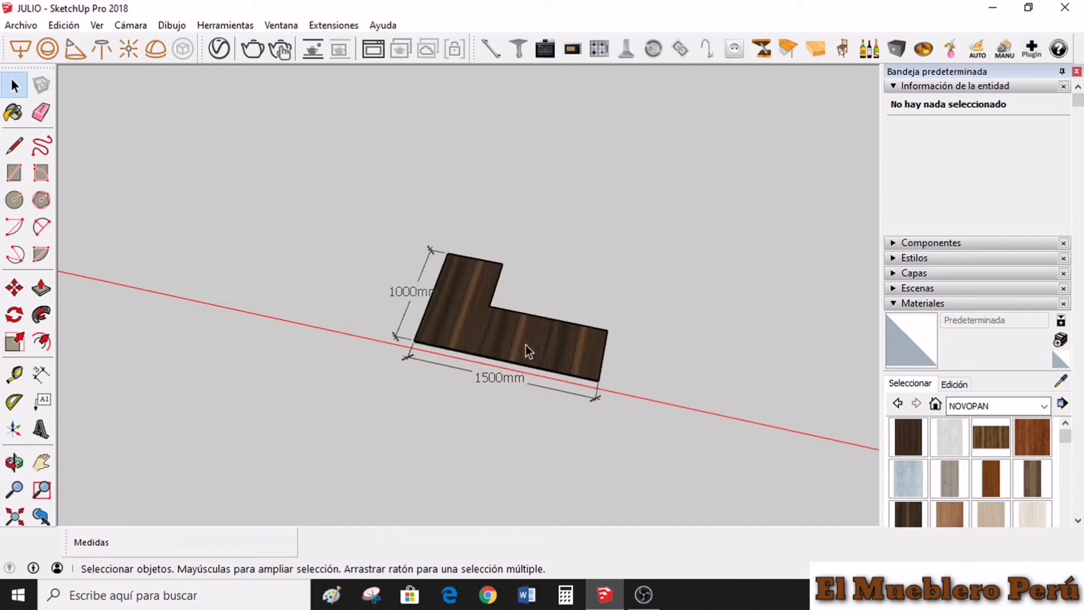
mouse_move(485, 375)
middle_mouse_down()
mouse_move(518, 419)
mouse_move(483, 435)
mouse_move(571, 370)
mouse_move(605, 423)
mouse_move(566, 415)
mouse_move(580, 375)
mouse_move(614, 481)
mouse_move(487, 373)
middle_mouse_up()
Step: Select the whole L-shaped board, zoom in and out, then clear the selection
left_click_drag(387, 263, 652, 427)
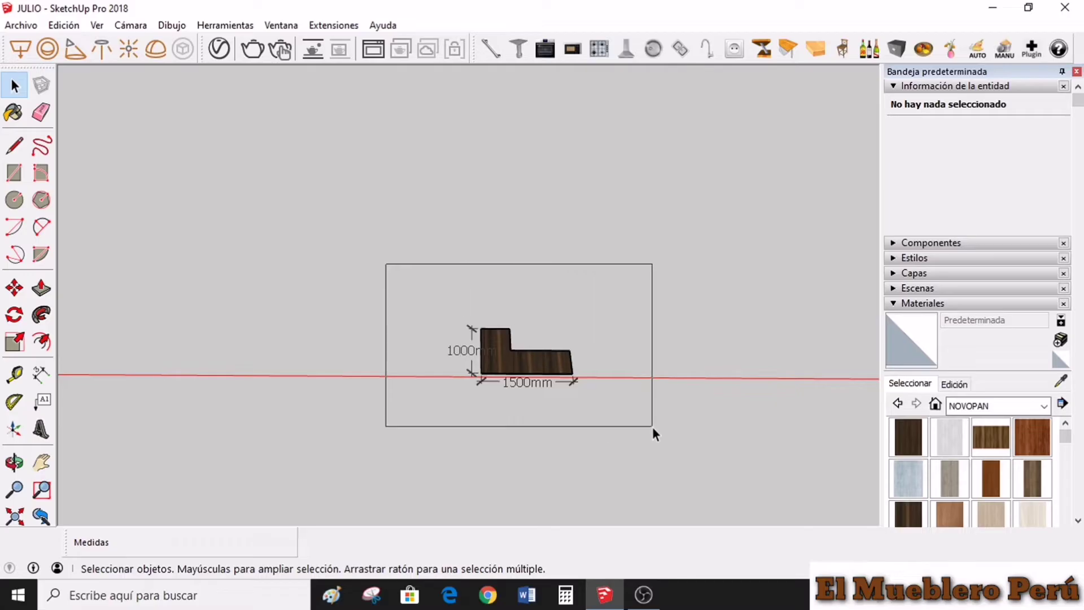
scroll(652, 426, "up", 3)
scroll(653, 428, "up", 1)
scroll(518, 381, "down", 1)
scroll(232, 327, "down", 1)
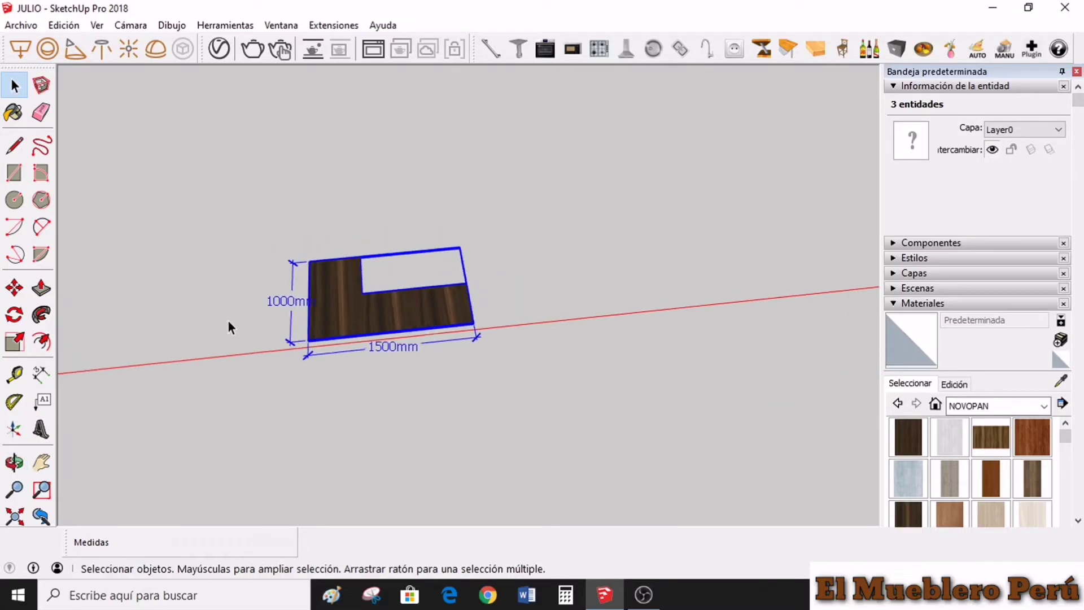
scroll(233, 327, "down", 2)
scroll(249, 350, "down", 3)
left_click(276, 368)
scroll(276, 367, "up", 3)
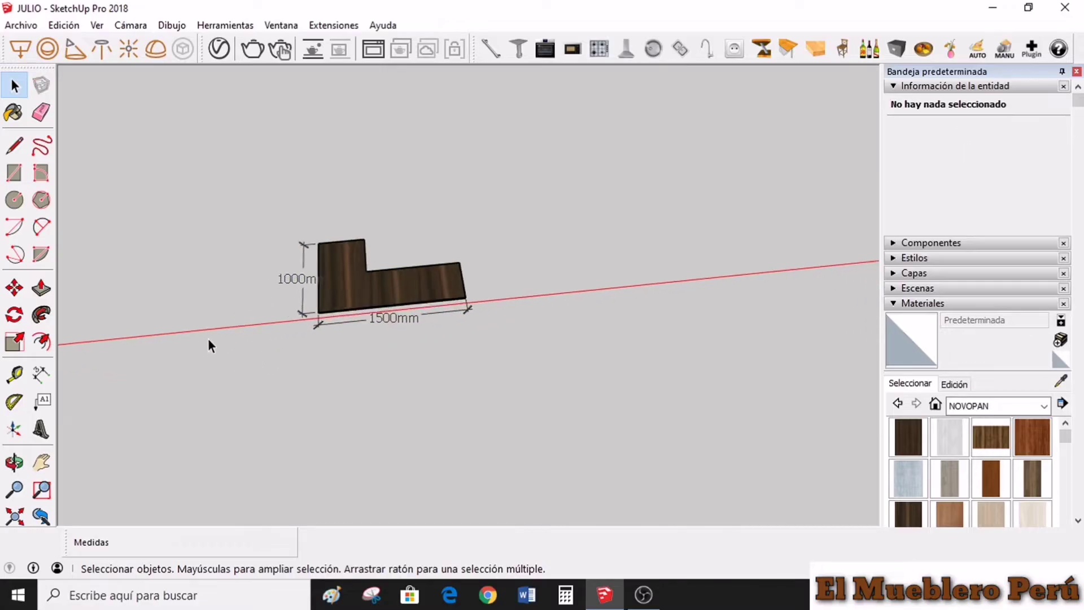
scroll(208, 338, "up", 2)
scroll(244, 324, "up", 2)
scroll(412, 345, "down", 2)
scroll(435, 365, "down", 2)
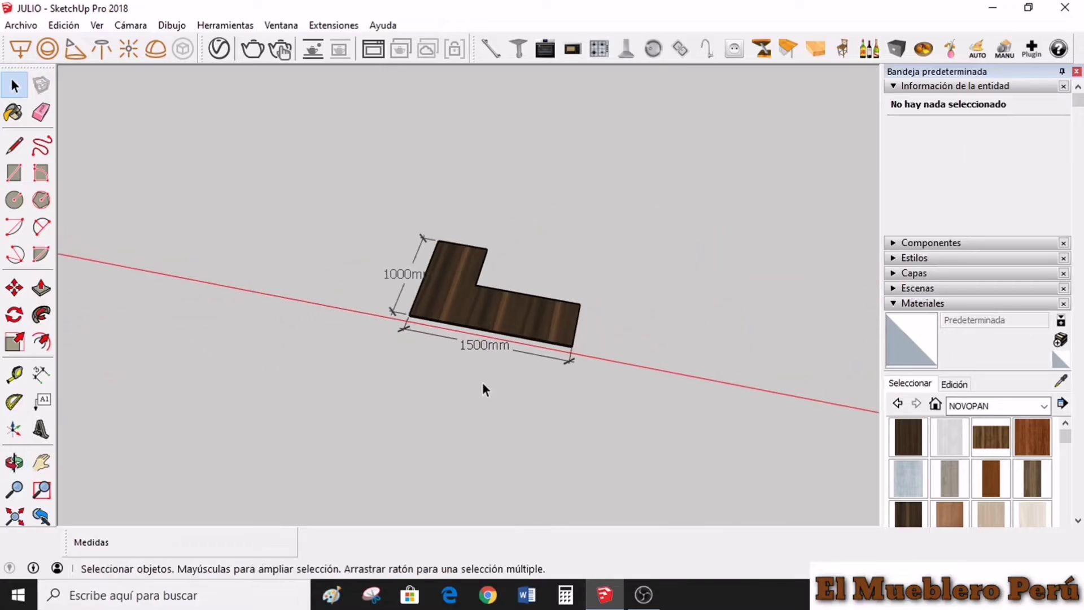
scroll(497, 344, "down", 1)
Step: Explode the L-shaped board component (Explotar) and clear the selection
left_click(503, 295)
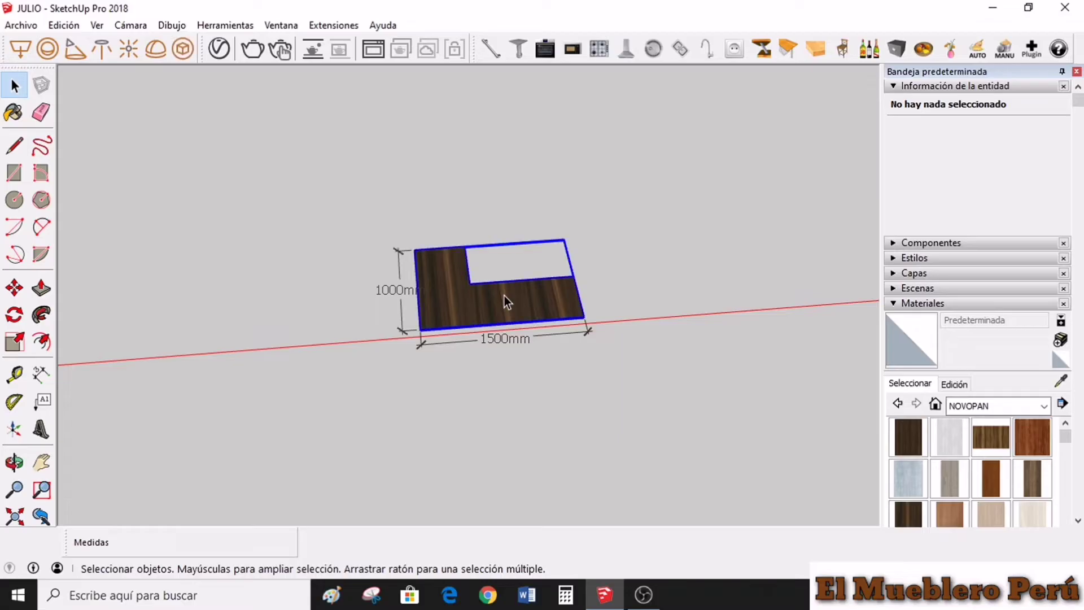
right_click(507, 302)
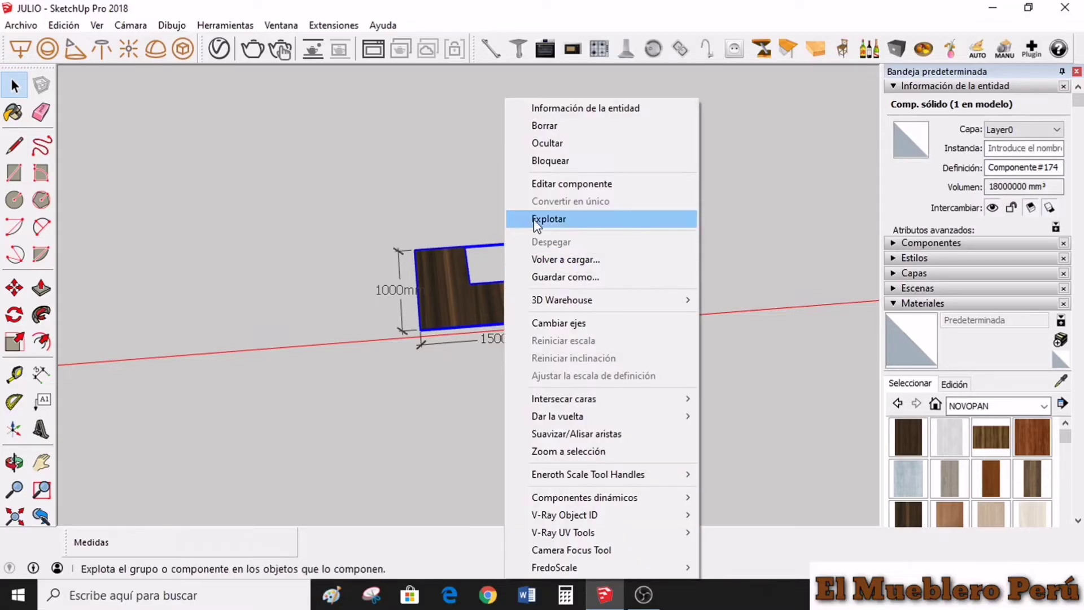
left_click(565, 220)
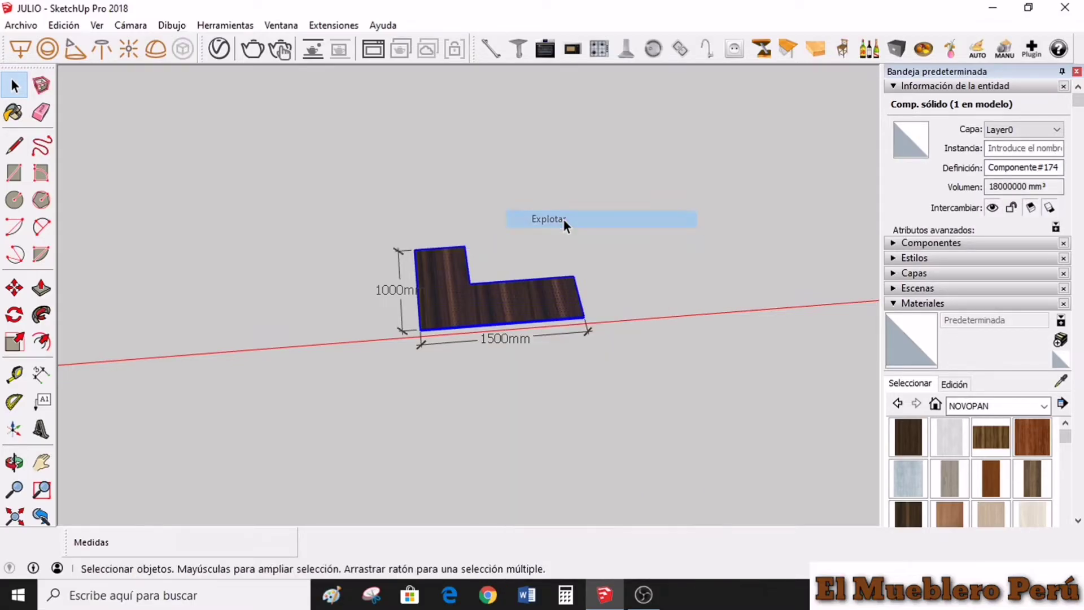
left_click(483, 384)
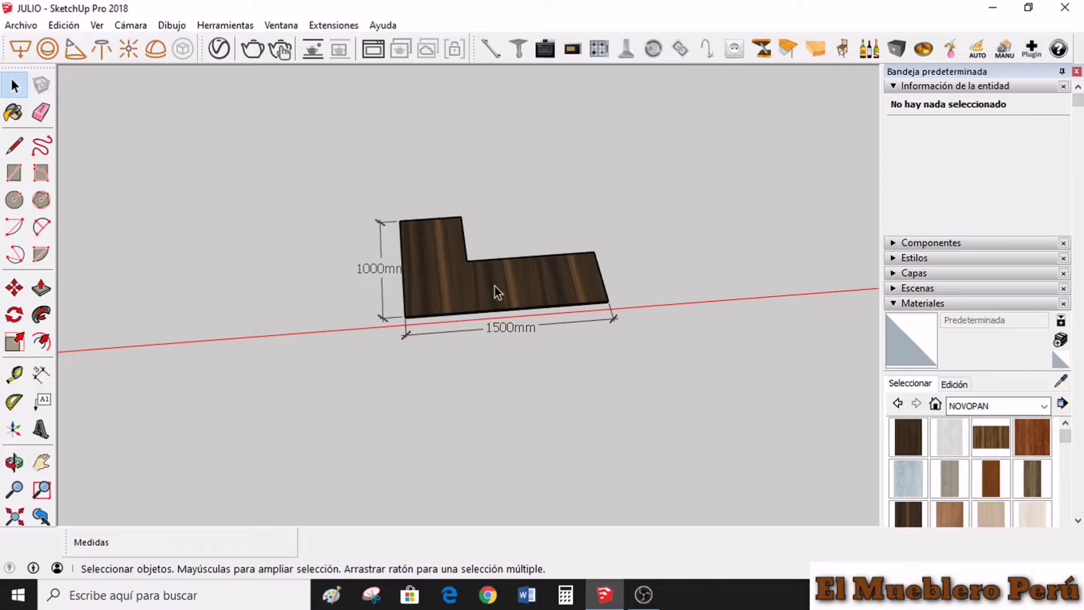
scroll(494, 286, "up", 1)
Step: Reposition the wood texture on the board's top face by dragging its pins
left_click(494, 286)
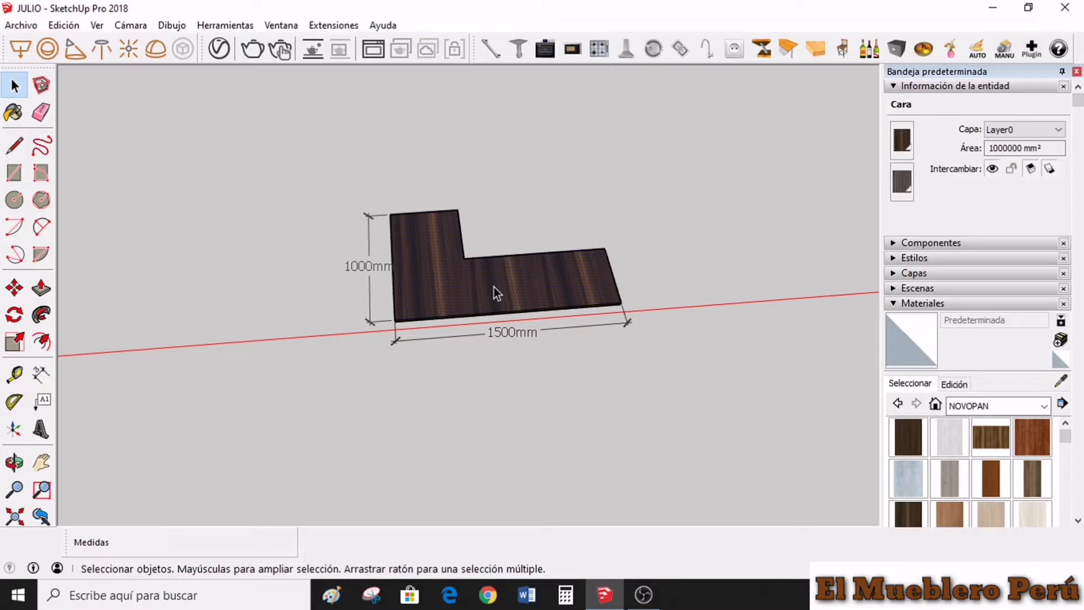
right_click(493, 283)
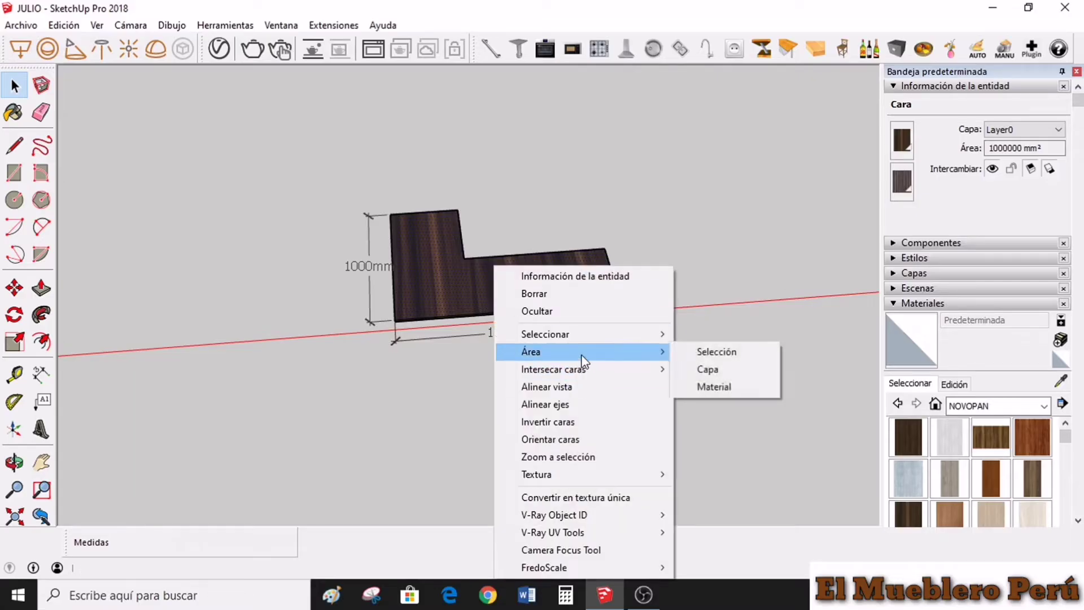
mouse_move(537, 474)
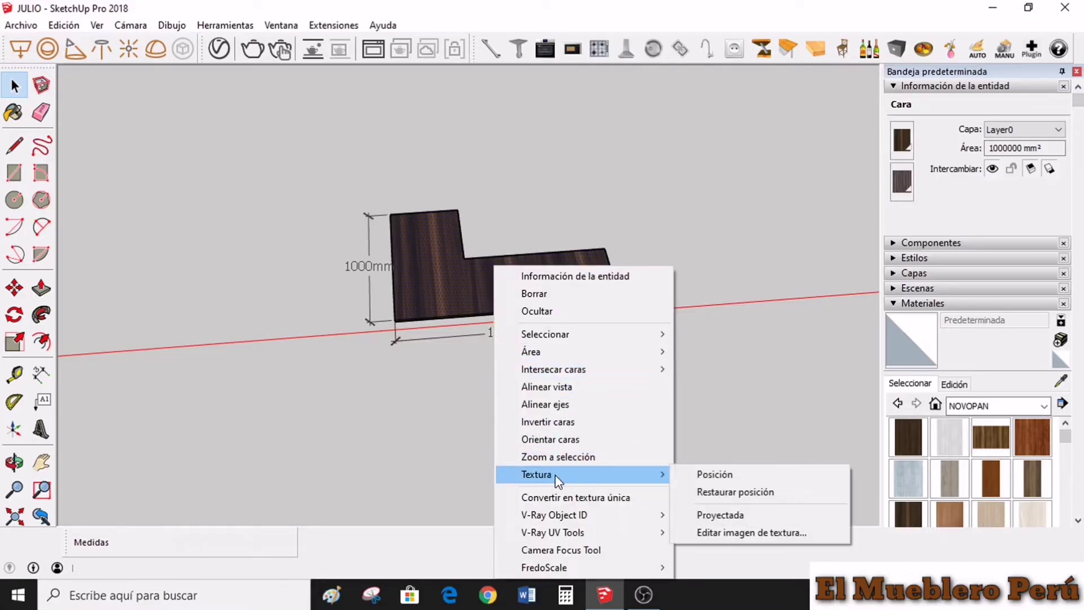
left_click(730, 478)
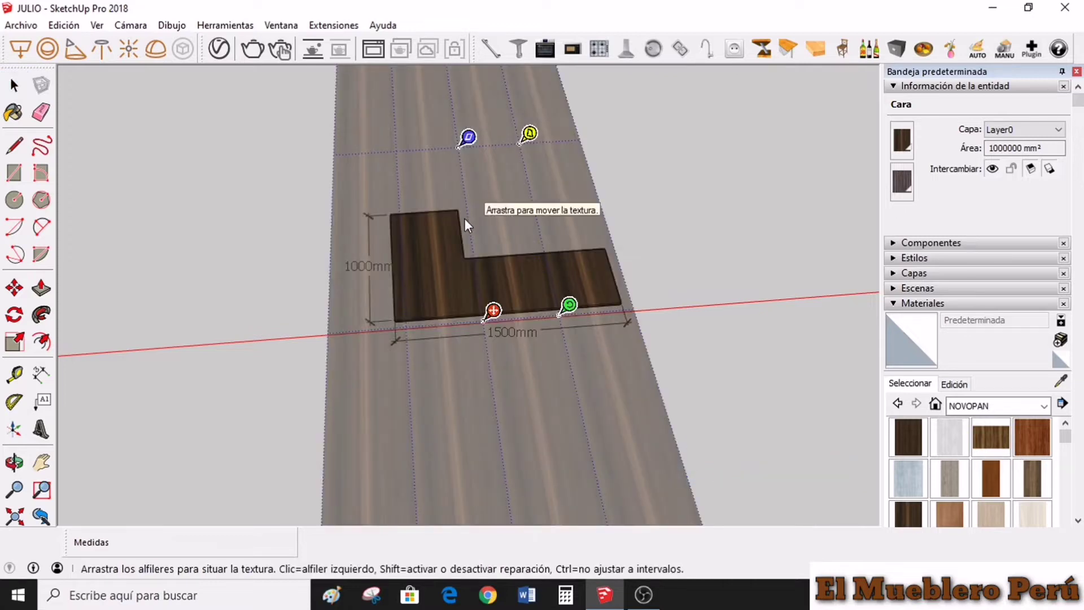
left_click_drag(465, 140, 371, 166)
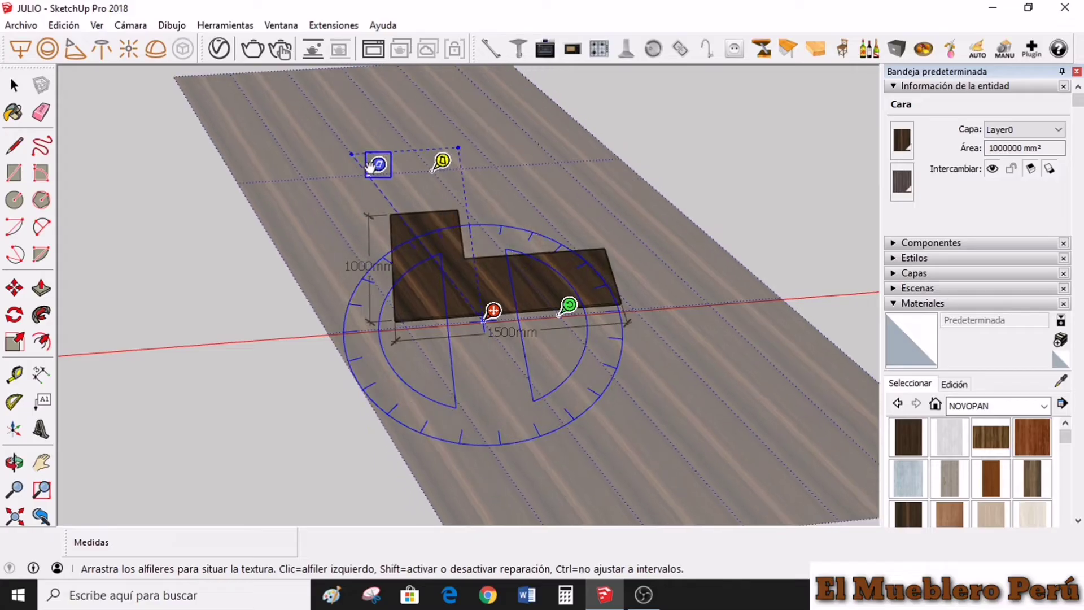
left_click_drag(371, 166, 458, 148)
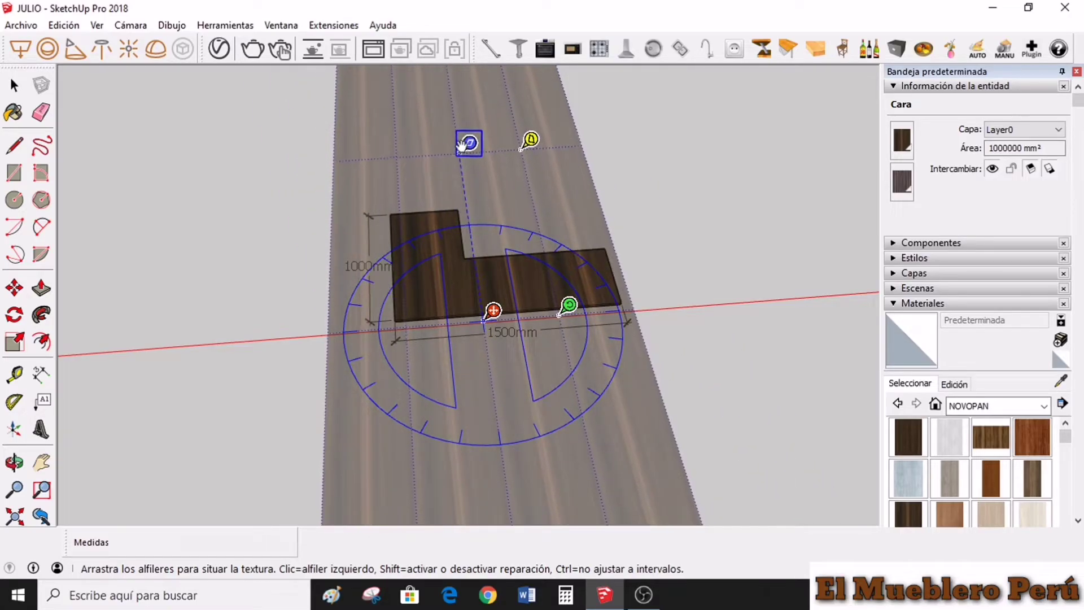
left_click_drag(459, 148, 462, 141)
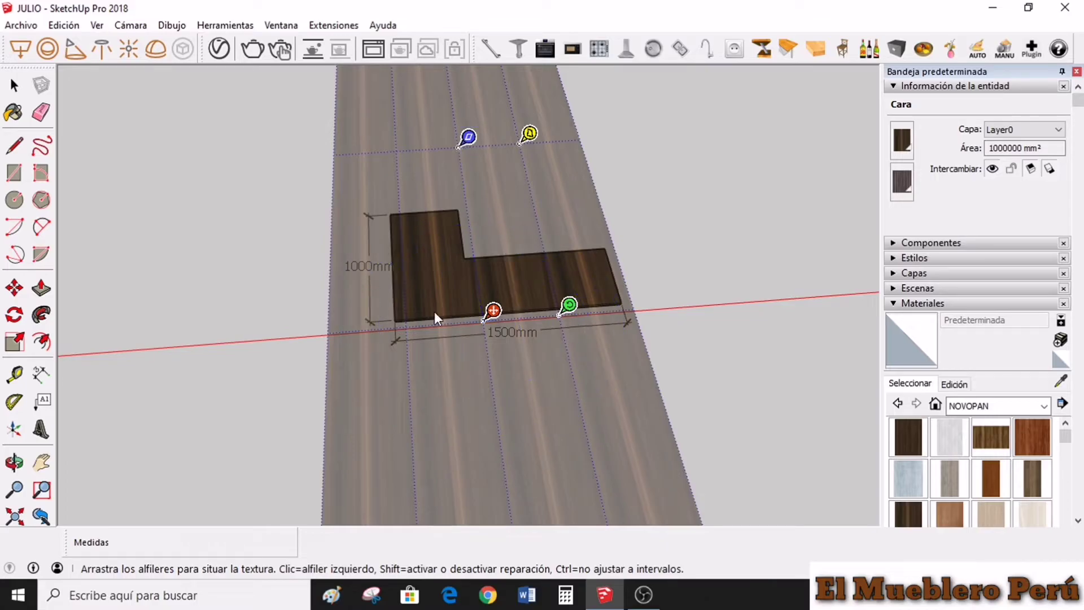
Step: Rotate the top-face texture 90° so the grain runs lengthwise, then shift it into place
right_click(527, 276)
mouse_move(565, 340)
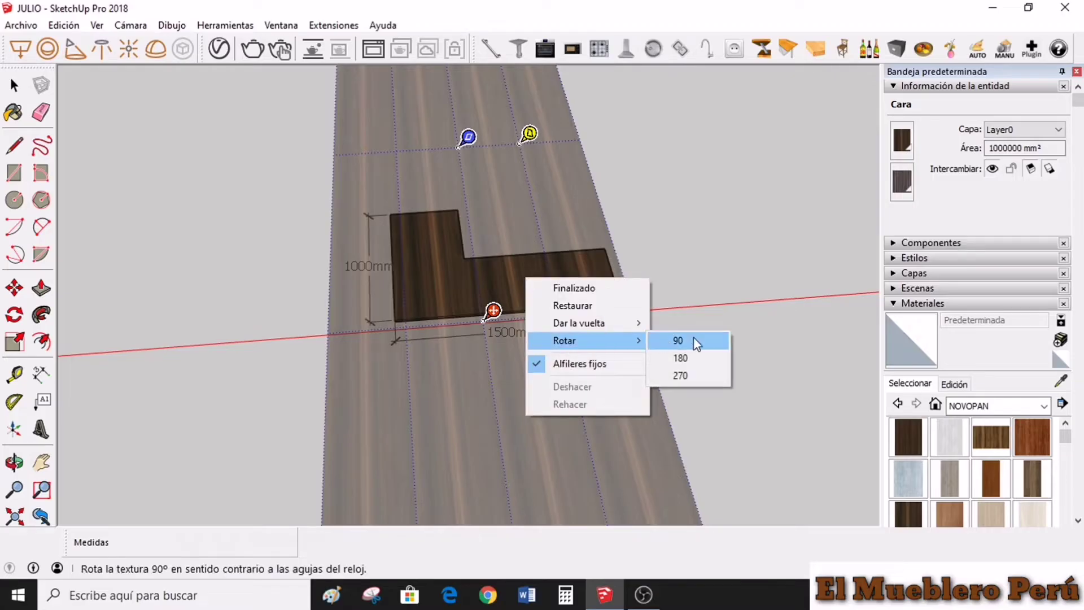
left_click(699, 344)
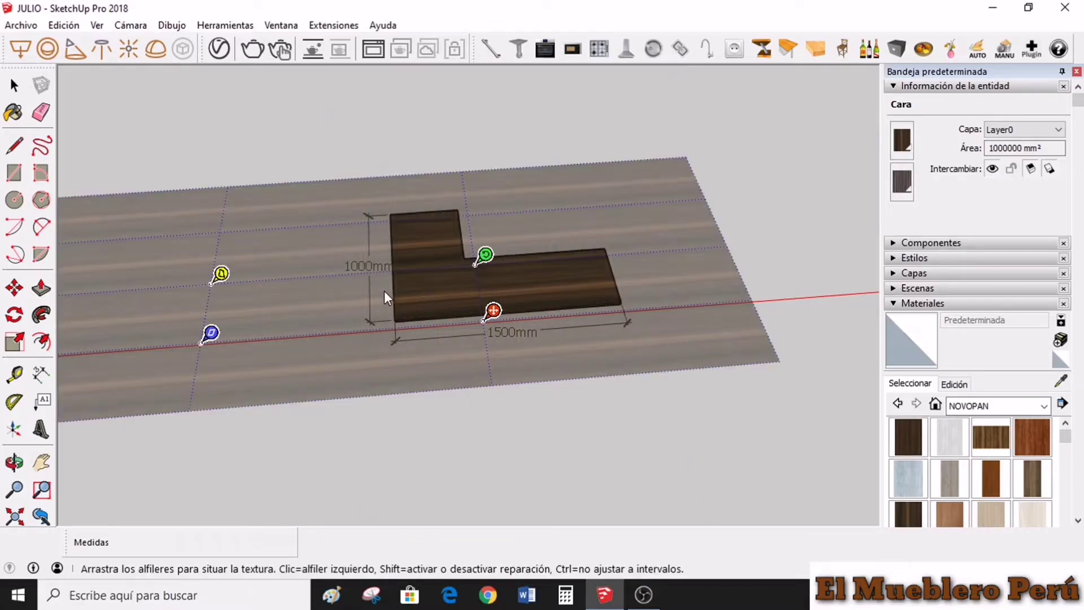
left_click_drag(384, 291, 536, 271)
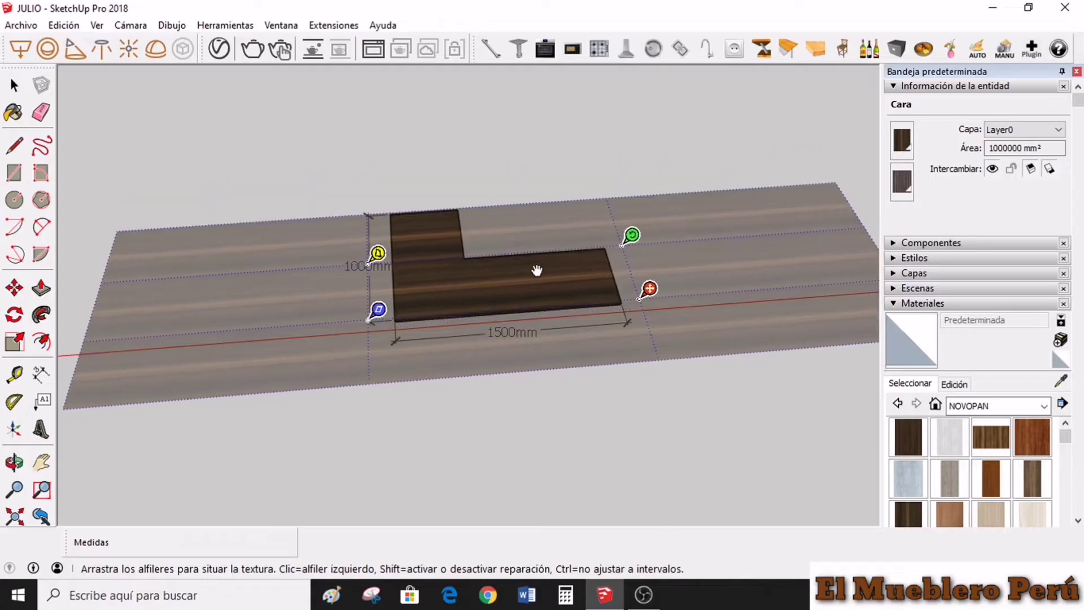
left_click_drag(509, 278, 512, 262)
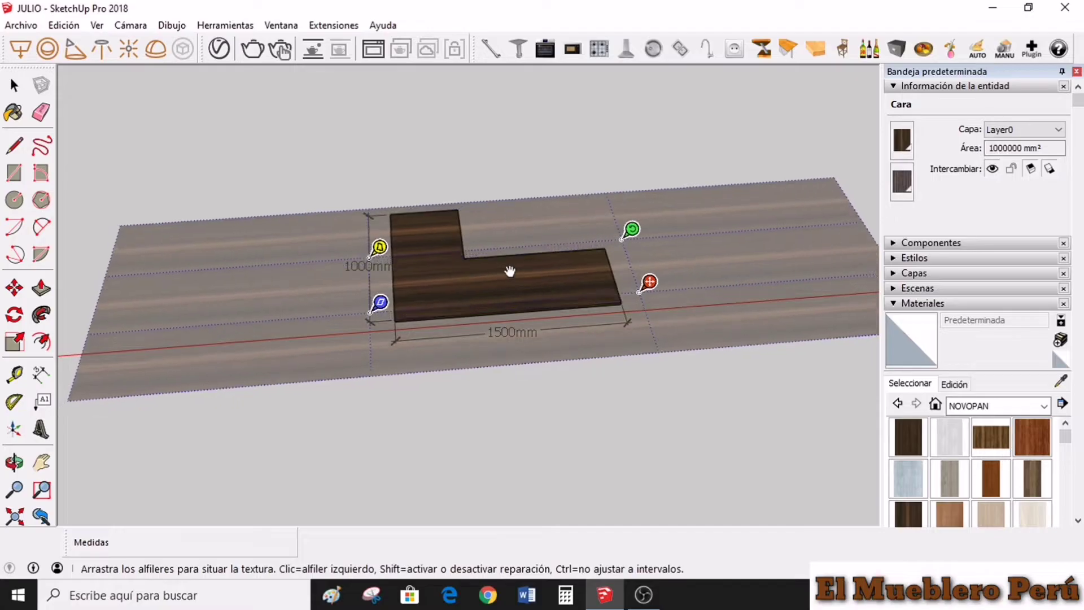
left_click(539, 414)
scroll(457, 282, "up", 3)
Step: Orbit around the retextured board and paint it with the lighter CARAMELO-NOV wood
scroll(453, 267, "up", 2)
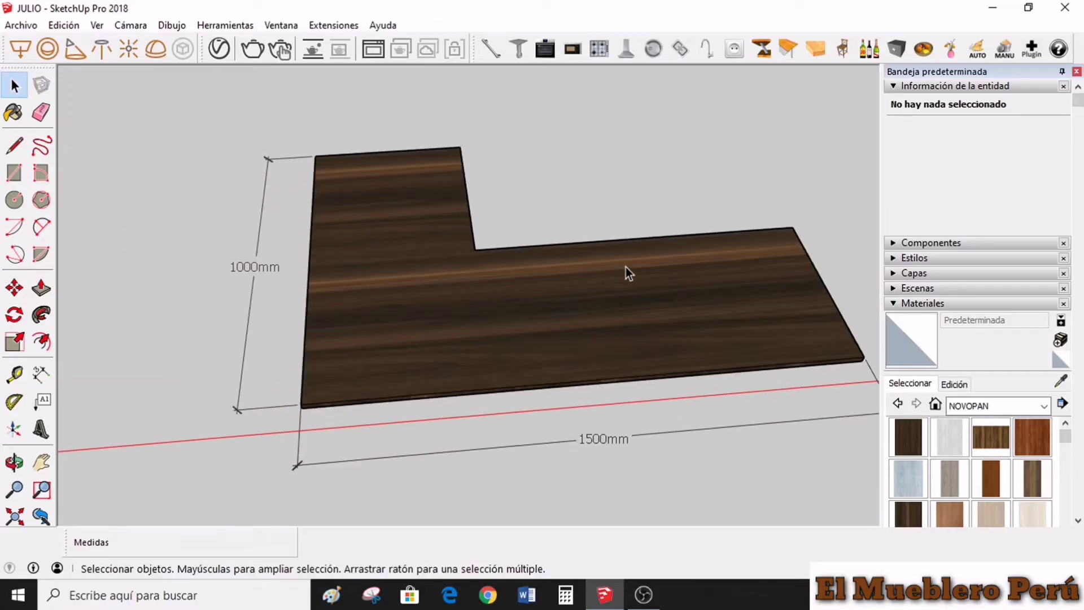
mouse_move(626, 267)
middle_mouse_down()
mouse_move(660, 277)
mouse_move(680, 314)
middle_mouse_up()
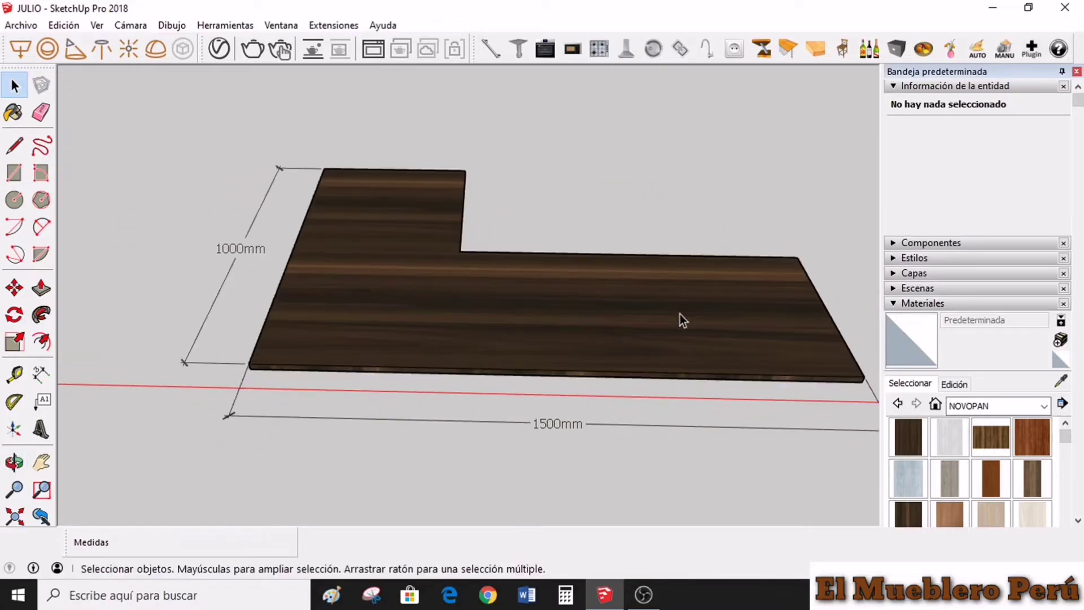
scroll(680, 314, "down", 3)
mouse_move(757, 373)
middle_mouse_down()
mouse_move(732, 281)
mouse_move(702, 370)
mouse_move(658, 218)
mouse_move(612, 284)
mouse_move(570, 273)
mouse_move(644, 307)
mouse_move(700, 392)
mouse_move(786, 300)
mouse_move(815, 441)
mouse_move(721, 358)
mouse_move(656, 389)
mouse_move(835, 415)
middle_mouse_up()
scroll(571, 273, "up", 2)
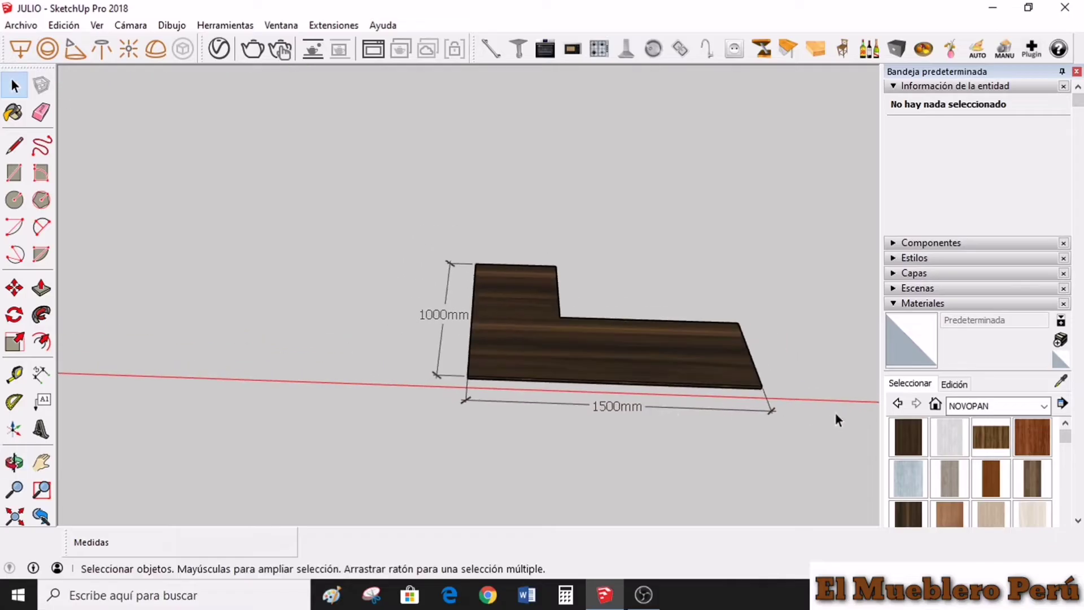
left_click(993, 434)
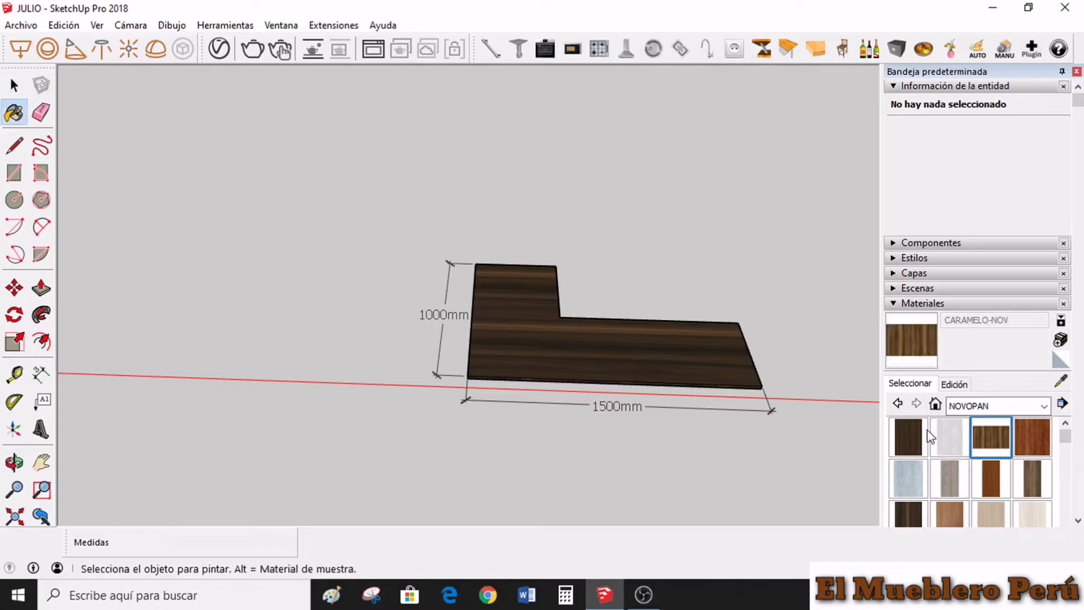
left_click(565, 342)
scroll(563, 342, "down", 1)
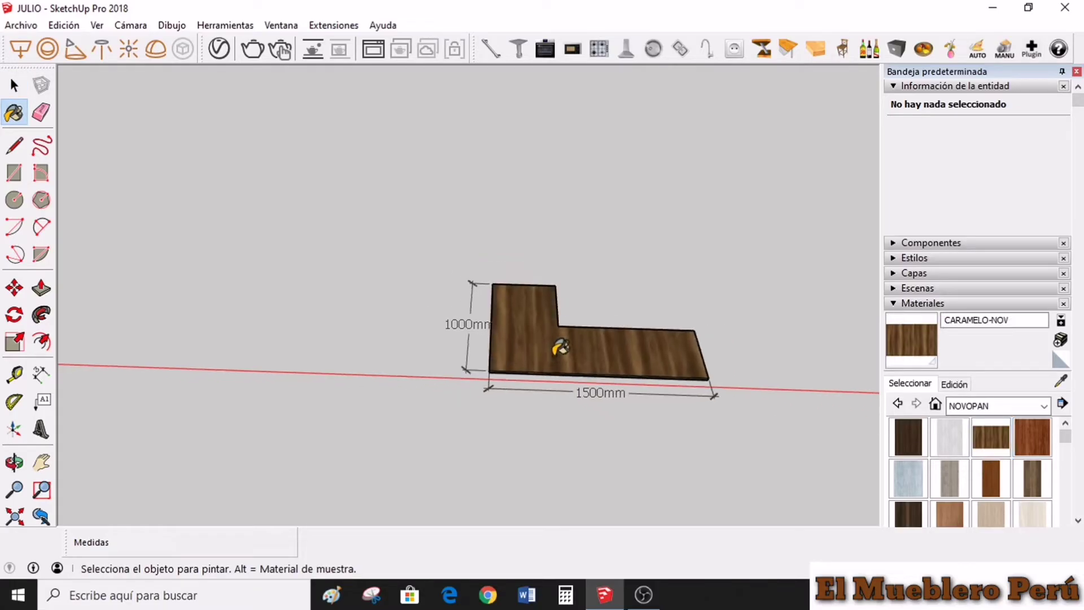
scroll(562, 350, "up", 3)
scroll(565, 361, "up", 2)
scroll(565, 366, "down", 2)
scroll(565, 366, "down", 1)
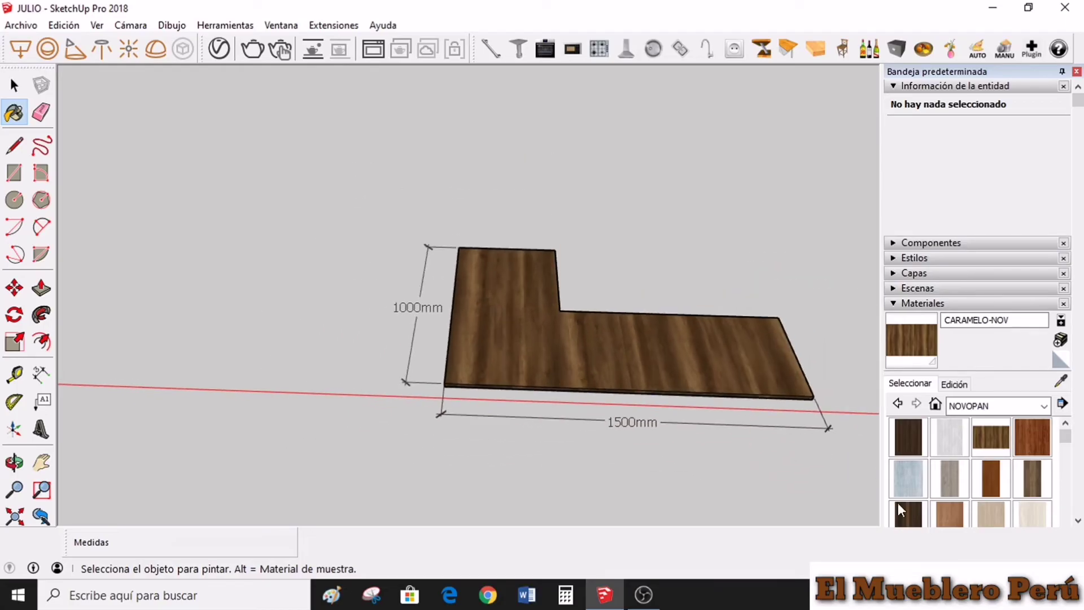
Step: Repaint the L-shaped board with the darker HABANO-NOV wood
left_click(908, 514)
left_click(512, 356)
mouse_move(497, 339)
middle_mouse_down()
mouse_move(592, 404)
mouse_move(389, 310)
middle_mouse_up()
mouse_move(475, 293)
middle_mouse_down()
mouse_move(208, 235)
mouse_move(477, 286)
mouse_move(434, 265)
middle_mouse_up()
left_click(436, 269, "ctrl+shift")
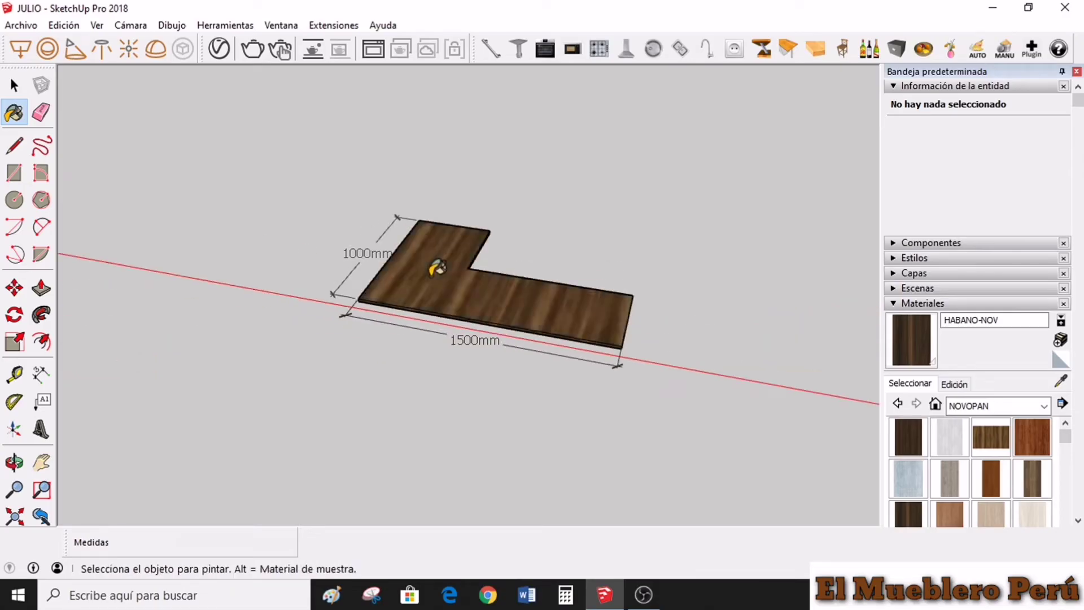
left_click(437, 269, "ctrl+shift")
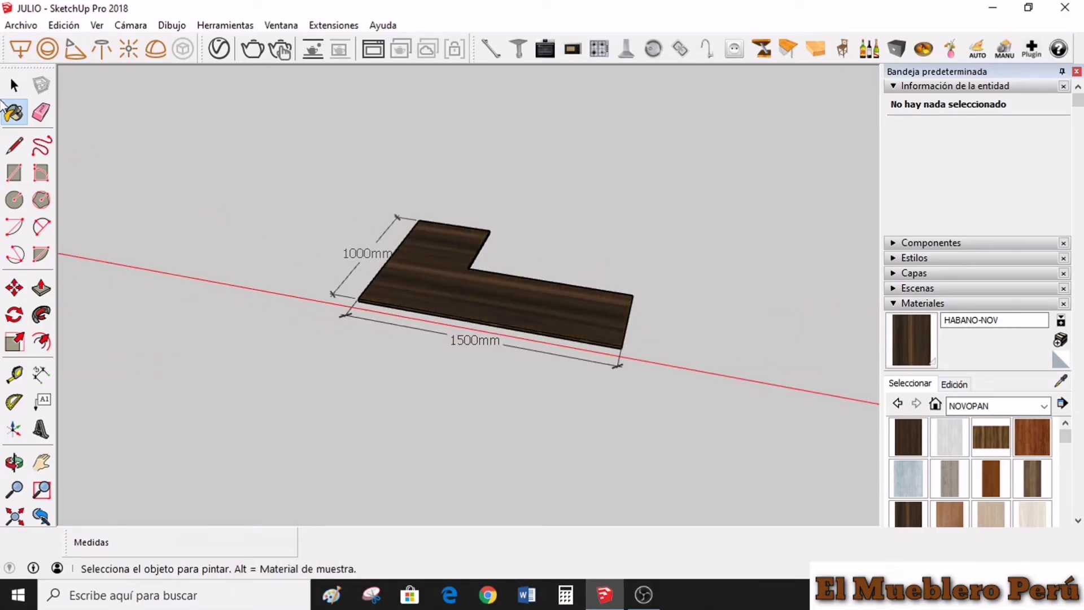
key("space")
Step: Orbit to a low angle and select all of the loose L-shaped board geometry
mouse_move(345, 313)
middle_mouse_down()
mouse_move(448, 137)
mouse_move(537, 251)
mouse_move(515, 307)
mouse_move(537, 273)
mouse_move(610, 417)
mouse_move(496, 363)
mouse_move(596, 422)
mouse_move(598, 442)
middle_mouse_up()
middle_click_drag(484, 382, 507, 464)
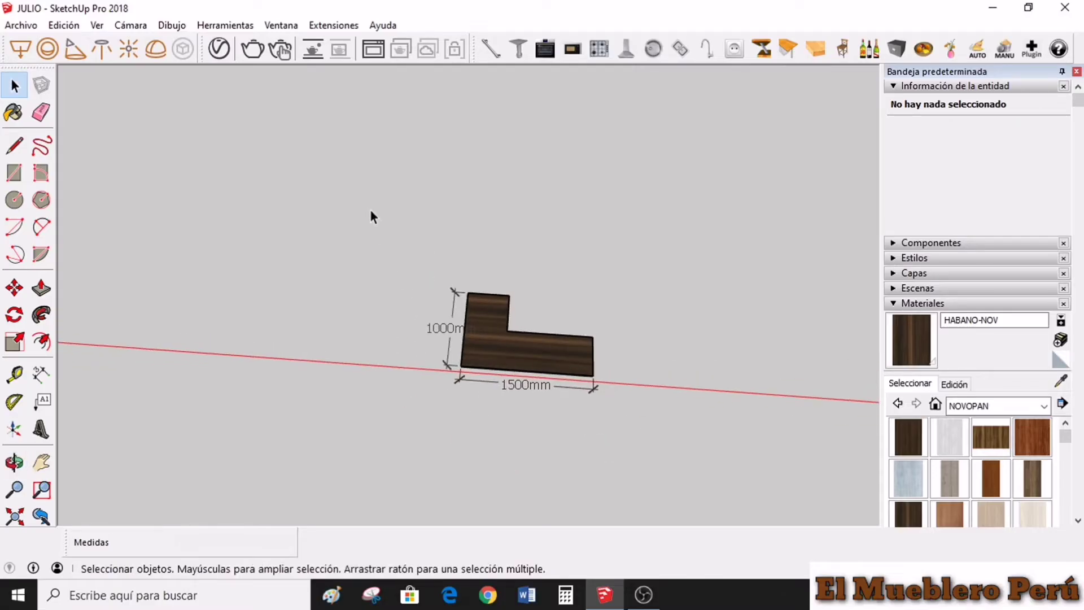
left_click_drag(406, 191, 647, 488)
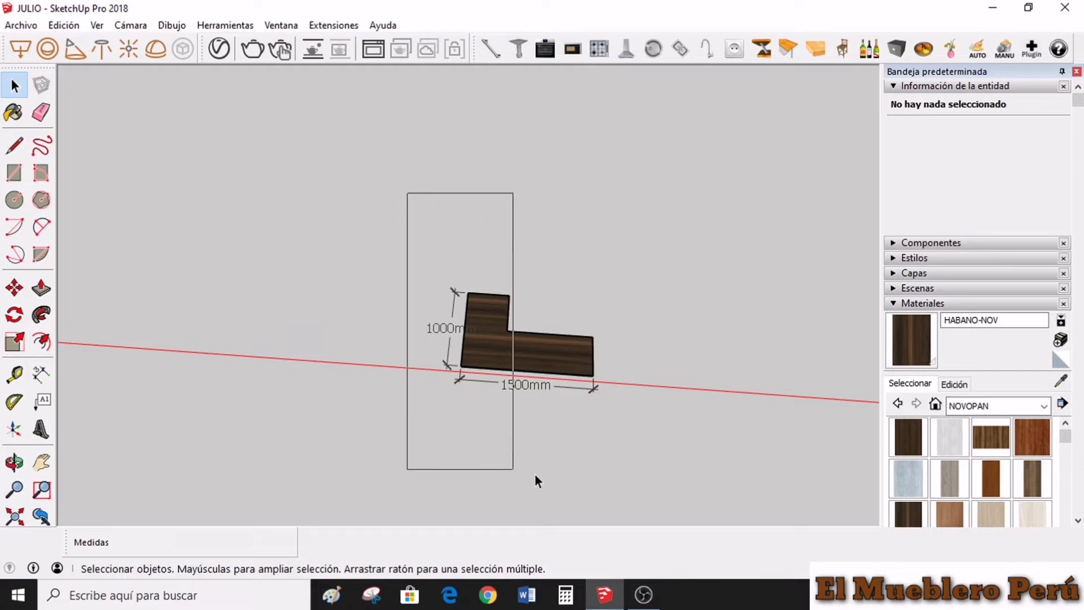
scroll(599, 428, "up", 3)
middle_click_drag(592, 424, 675, 337)
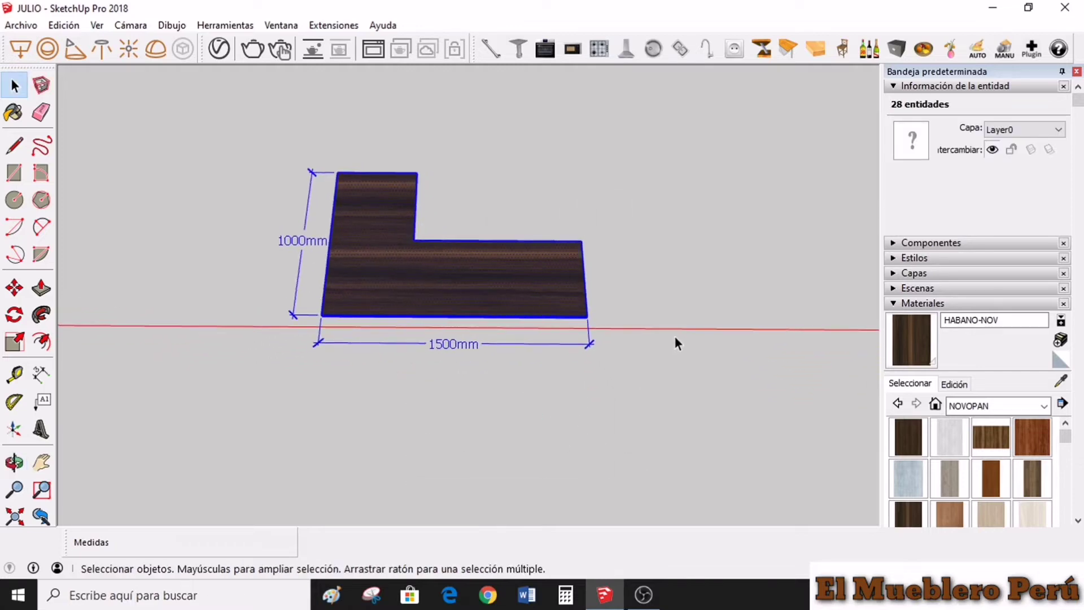
Step: Reset all board geometry to the Predeterminada material and turn it into a component
key("ctrl+a")
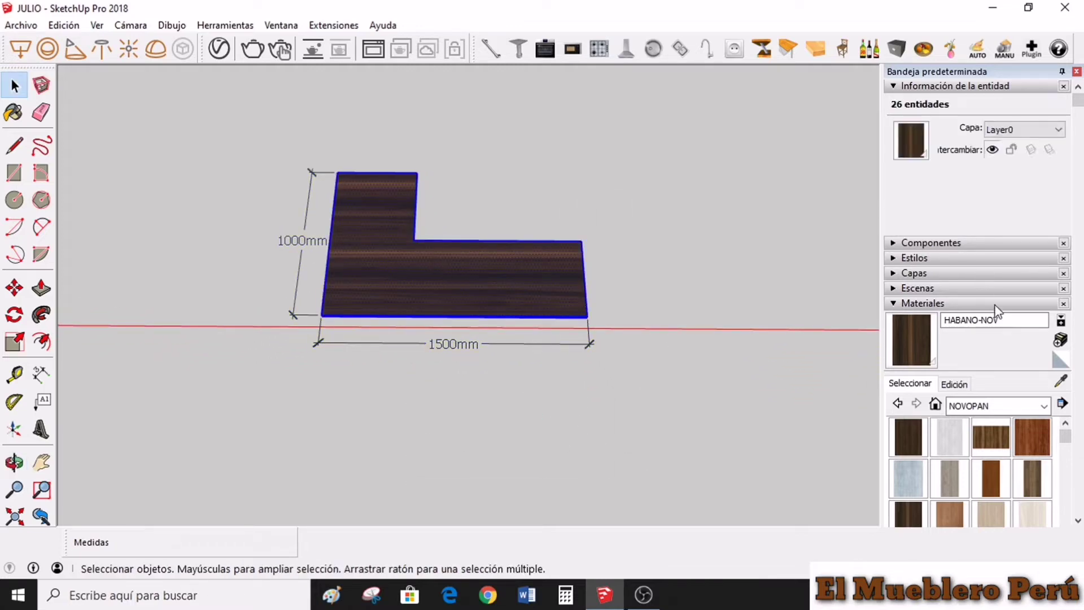
left_click(1060, 360)
left_click(455, 257)
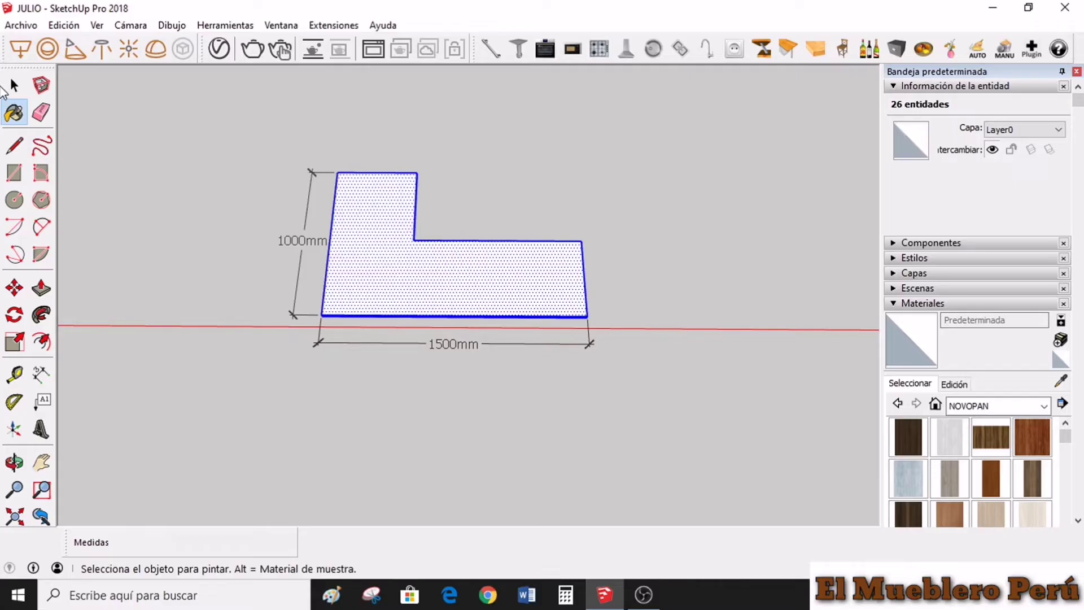
key("space")
right_click(462, 248)
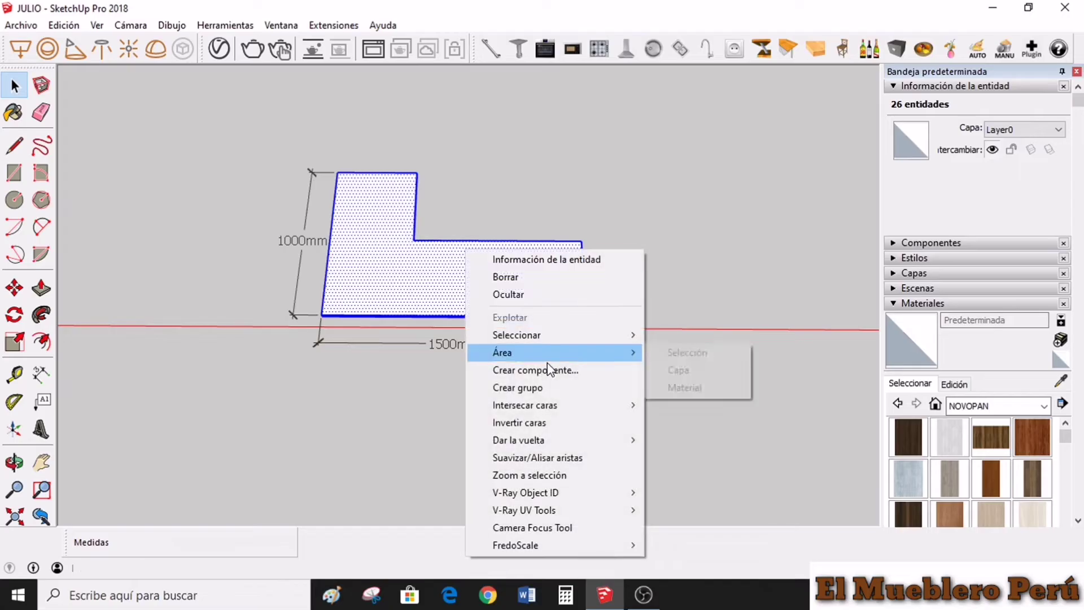
left_click(554, 369)
left_click(568, 459)
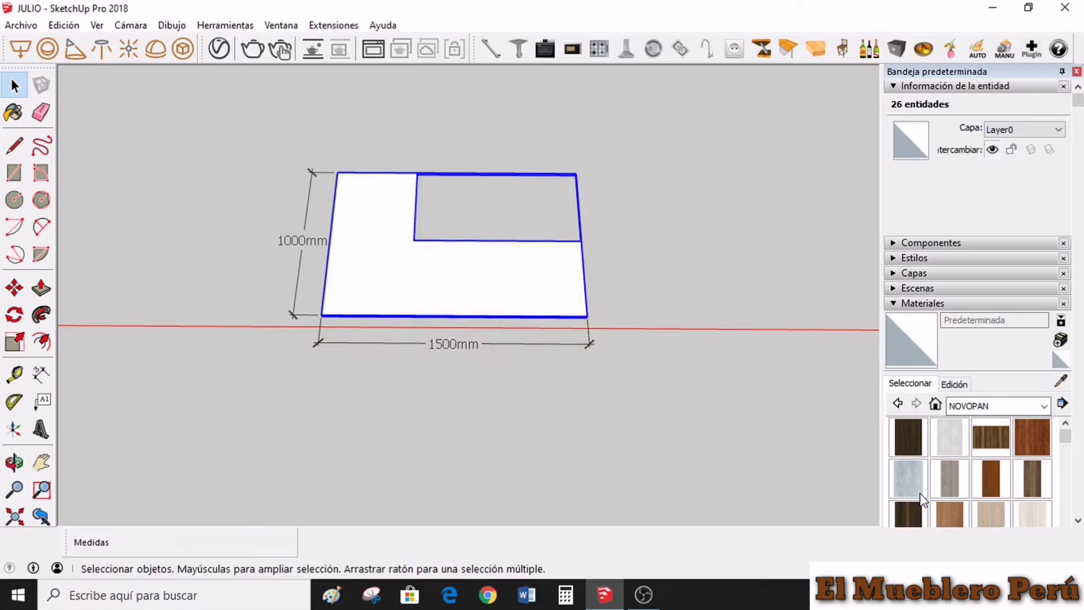
Step: Paint the new component with HABANO-NOV wood, orbit to inspect it, and reselect it
left_click(908, 504)
left_click(462, 277)
key("space")
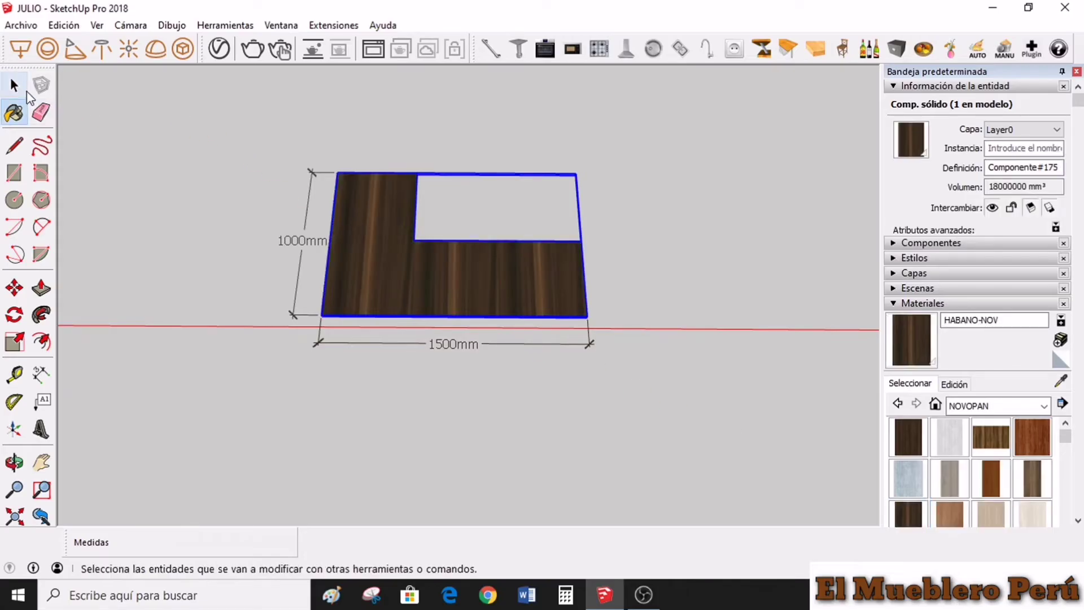
mouse_move(520, 309)
middle_mouse_down()
mouse_move(487, 287)
mouse_move(508, 252)
mouse_move(450, 307)
mouse_move(370, 242)
middle_mouse_up()
scroll(407, 304, "up", 2)
middle_click_drag(475, 282, 442, 289)
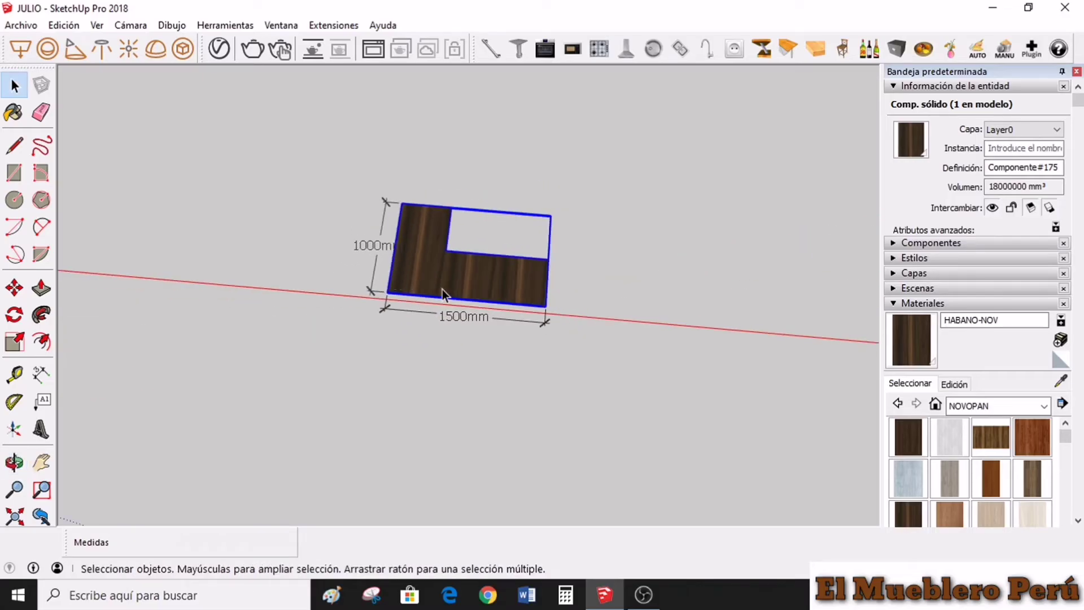
scroll(519, 354, "up", 1)
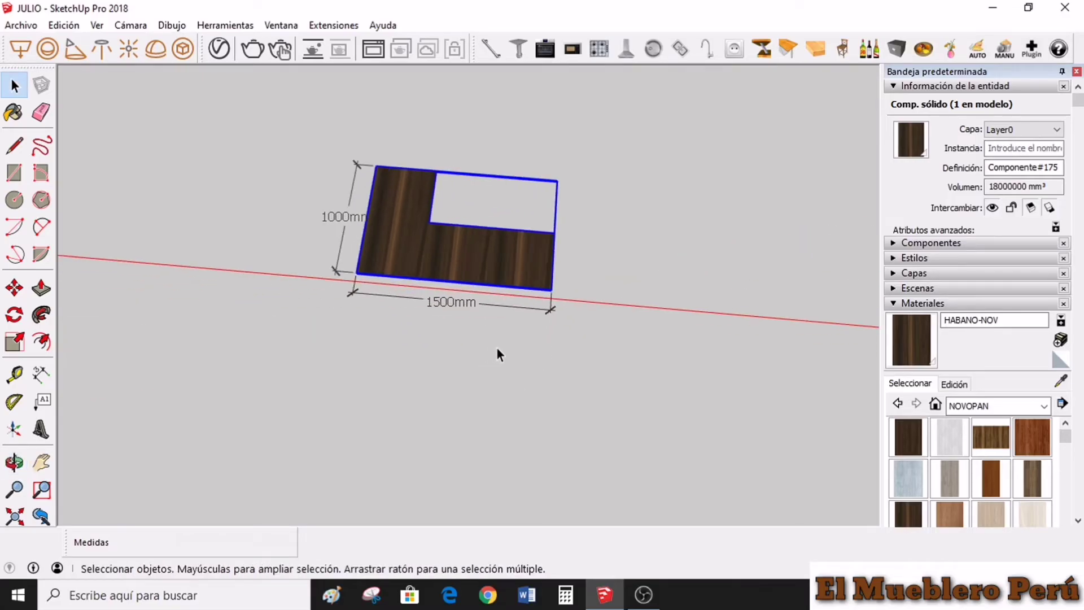
left_click(497, 346)
scroll(422, 252, "up", 2)
left_click(436, 246)
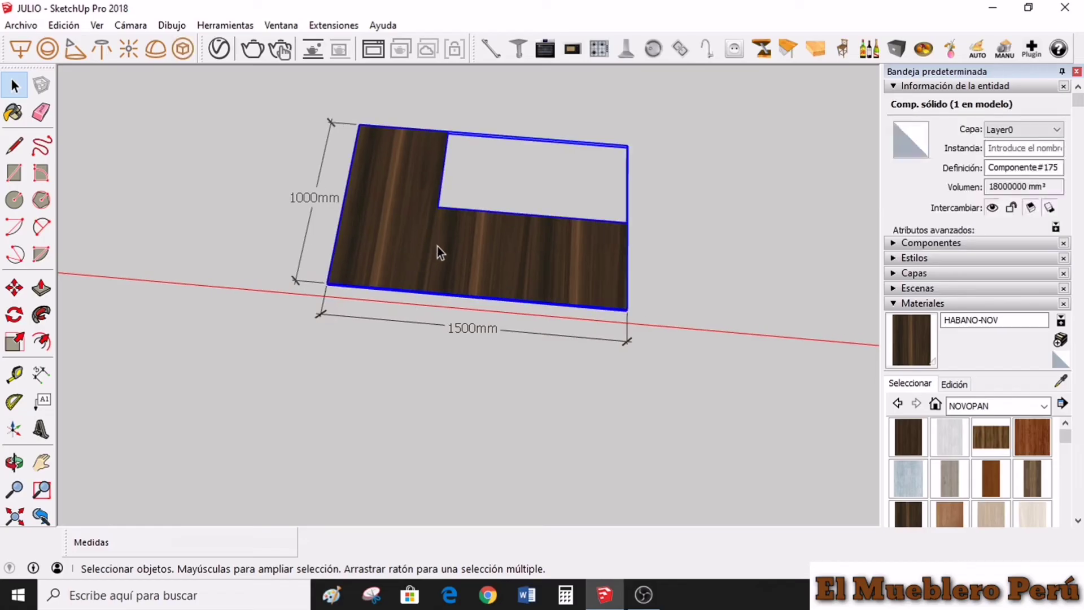
Step: Start Cambiar ejes on the board component and orbit to a low view of its front corner
right_click(472, 261)
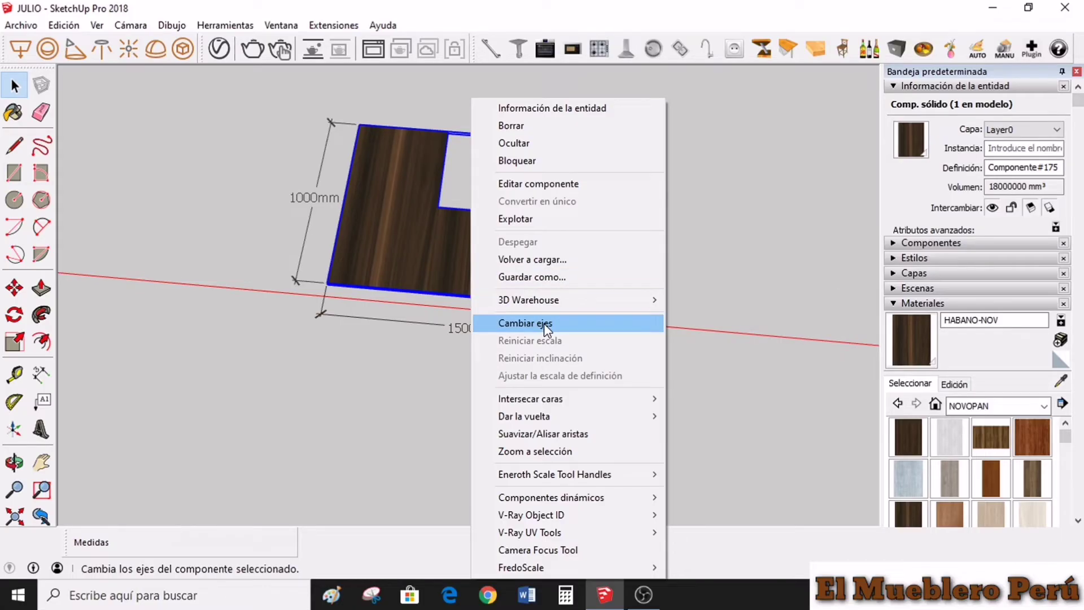
left_click(544, 323)
mouse_move(344, 303)
middle_mouse_down()
mouse_move(576, 285)
mouse_move(284, 293)
middle_mouse_up()
scroll(329, 337, "up", 2)
scroll(329, 338, "up", 1)
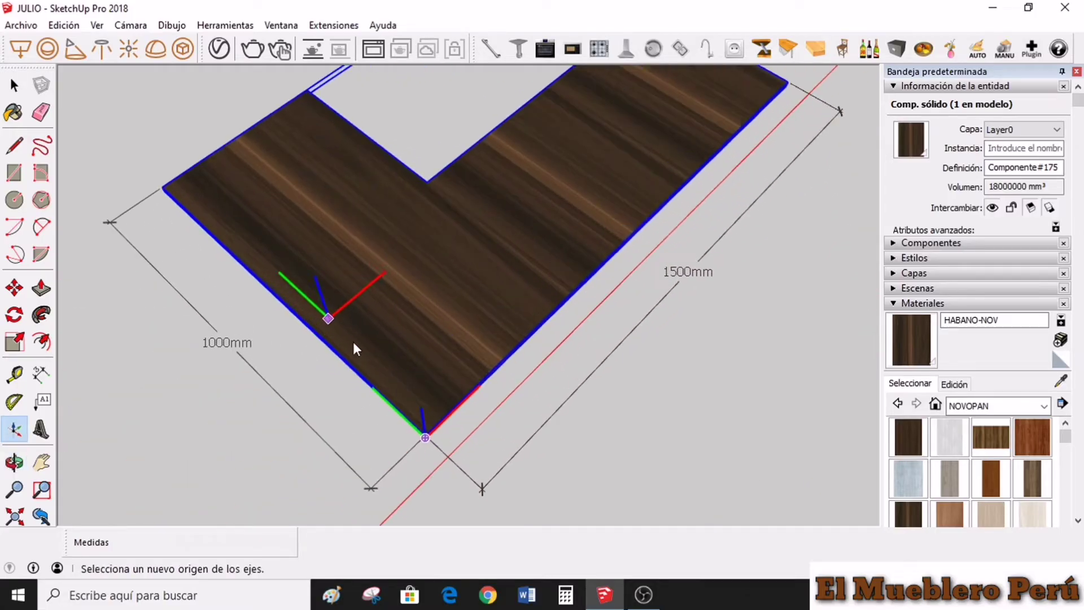
mouse_move(398, 411)
middle_mouse_down()
mouse_move(381, 294)
mouse_move(412, 311)
middle_mouse_up()
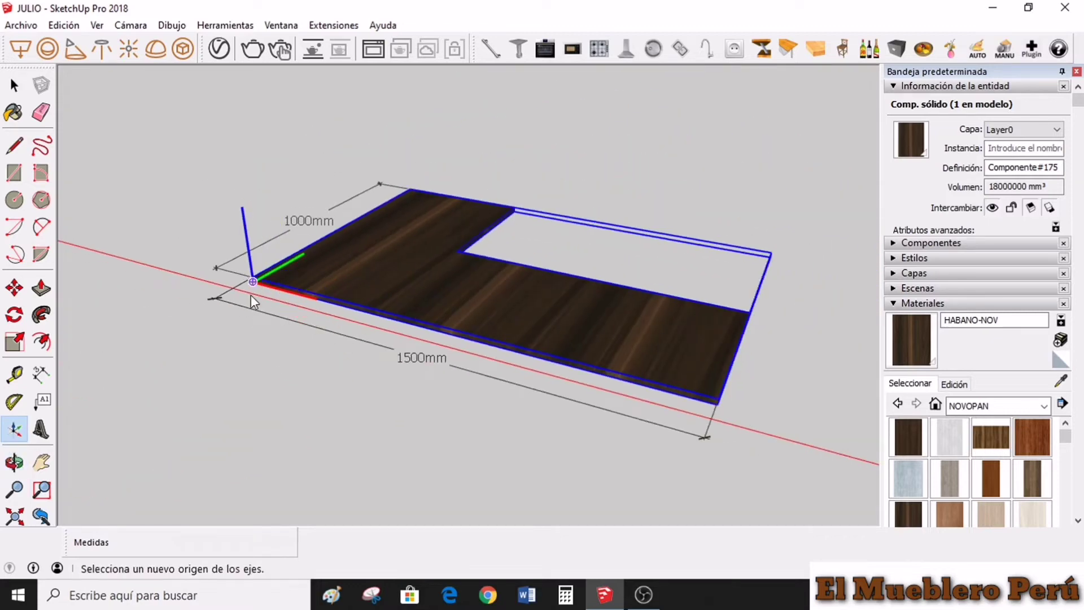
scroll(250, 295, "down", 1)
scroll(506, 349, "down", 2)
scroll(506, 349, "up", 2)
scroll(510, 340, "up", 2)
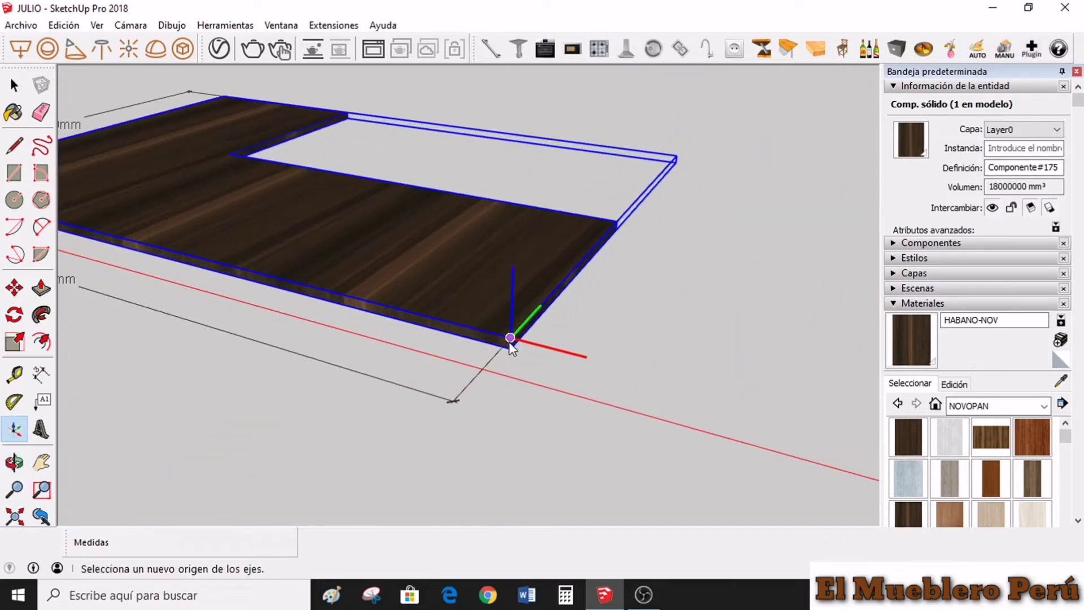
scroll(510, 340, "up", 2)
scroll(513, 352, "up", 2)
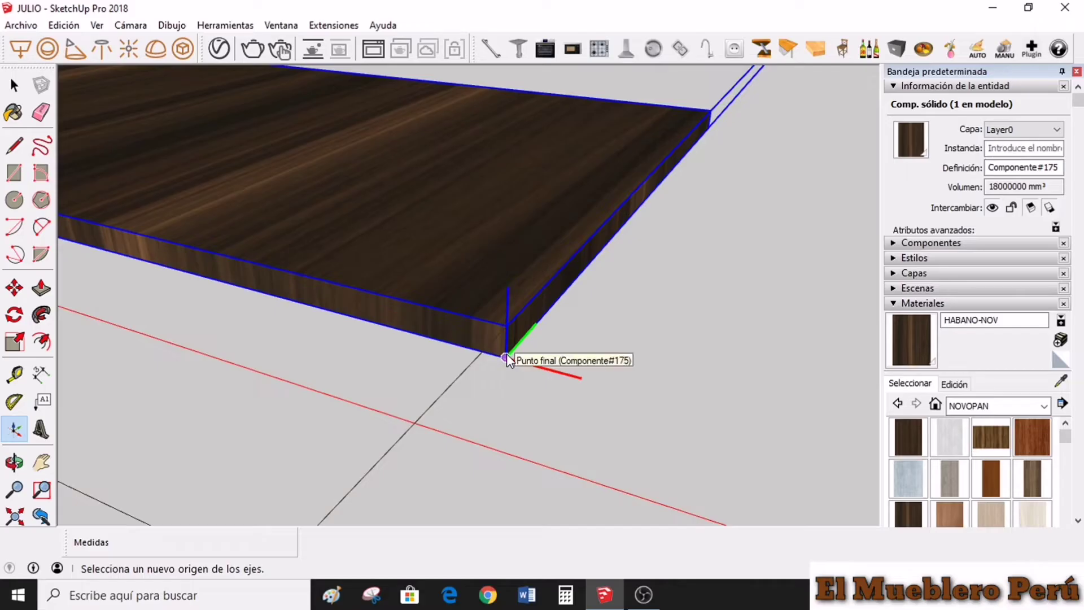
Step: Place the axes origin at the front corner, red along the short edge, green along the long edge
left_click(507, 358)
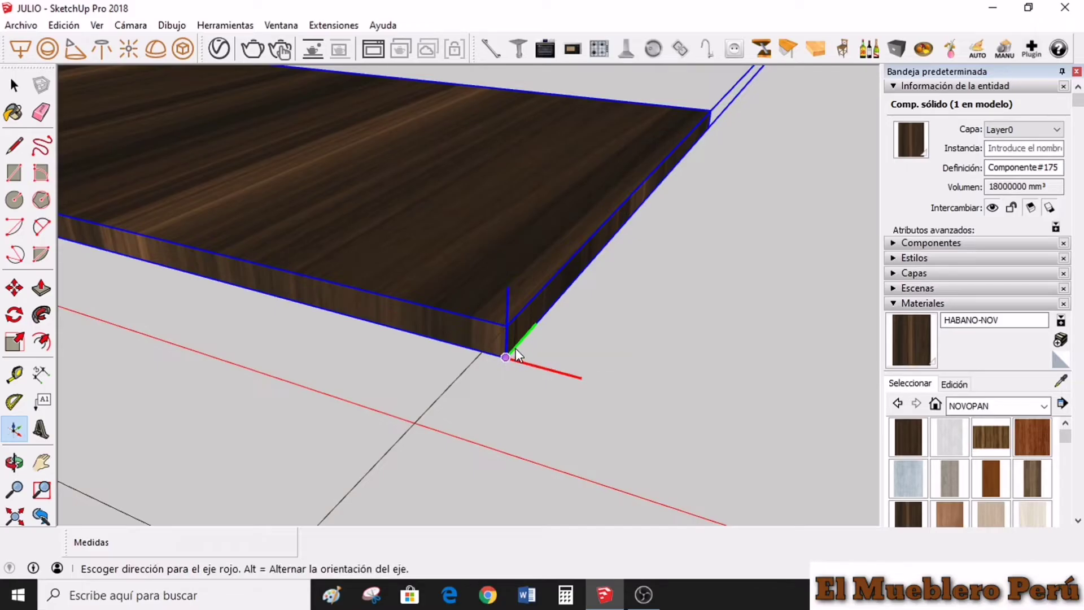
left_click(539, 321)
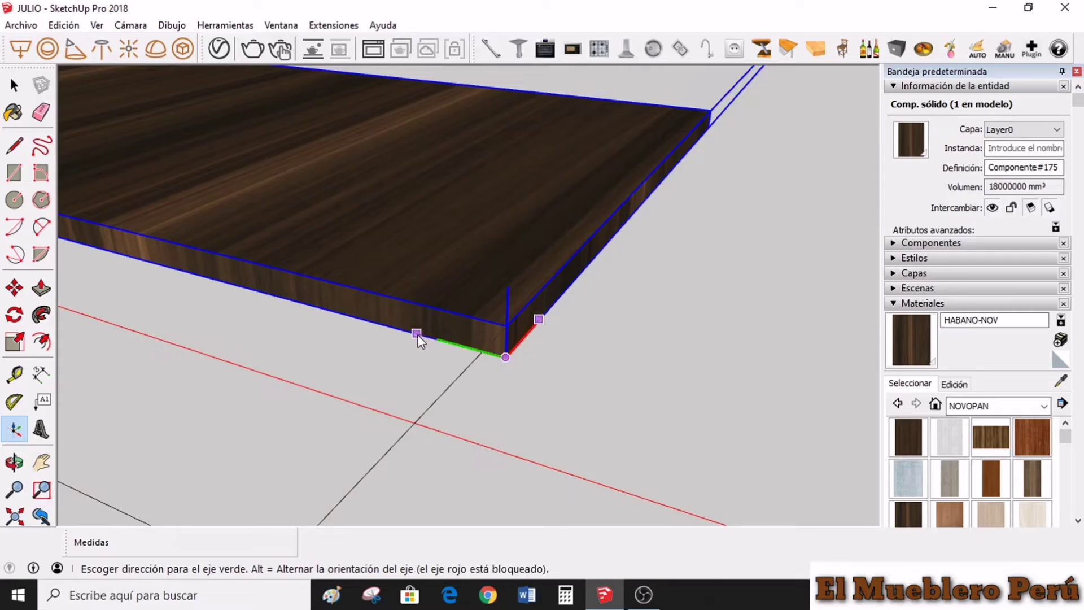
middle_click_drag(421, 339, 502, 351)
scroll(503, 352, "down", 1)
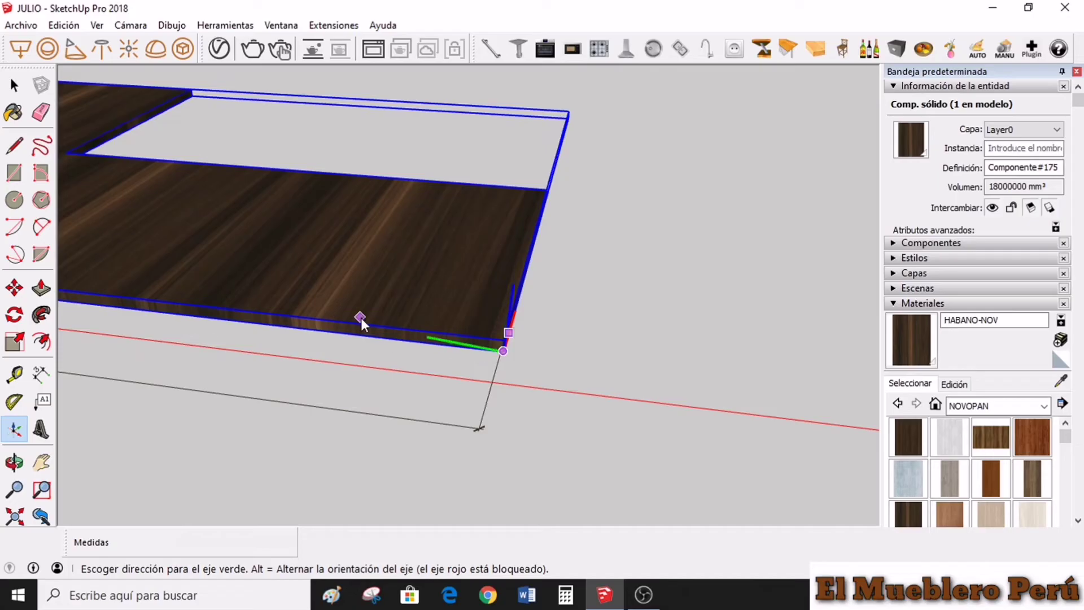
scroll(441, 348, "down", 2)
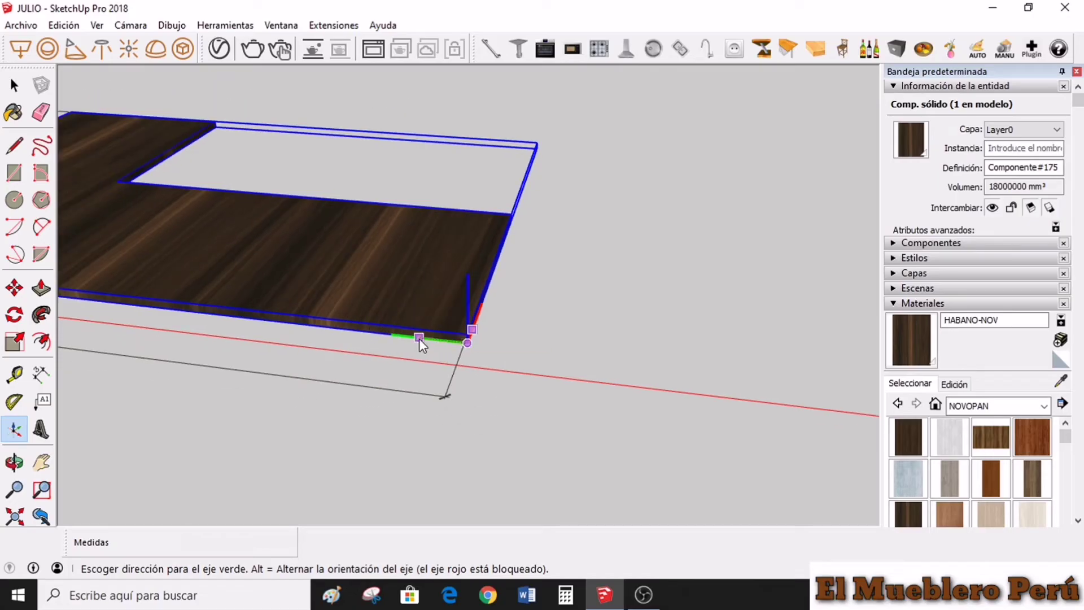
left_click(419, 337)
scroll(419, 338, "down", 1)
scroll(419, 340, "down", 1)
scroll(419, 352, "down", 2)
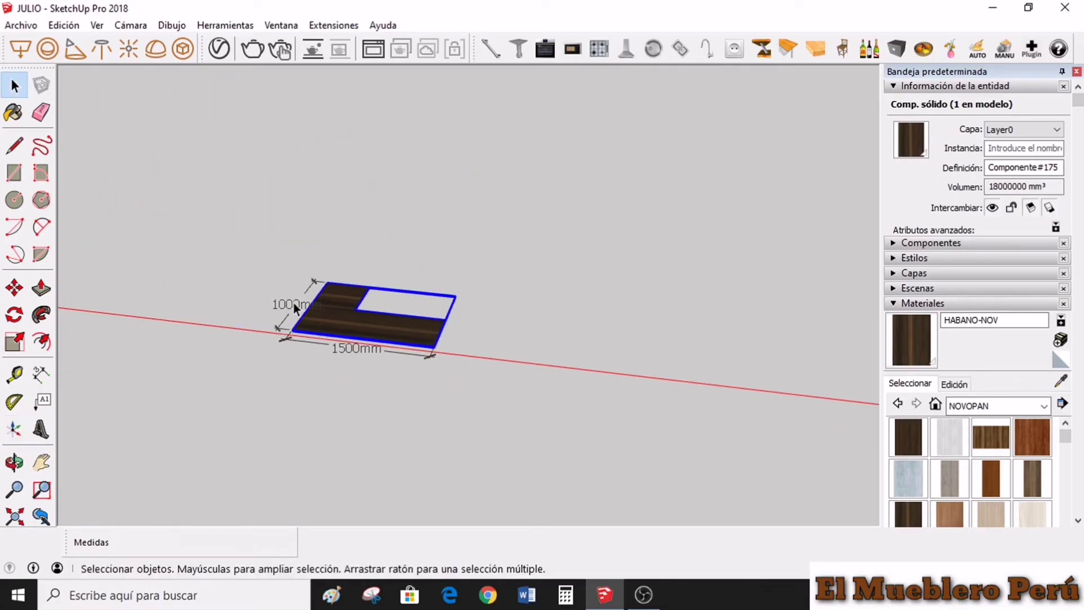
scroll(388, 313, "up", 1)
Step: Try the NOVOPAN finishes CARAMELO-NOV and then ESPRESSO-NOV on the L-shaped top
scroll(396, 333, "up", 3)
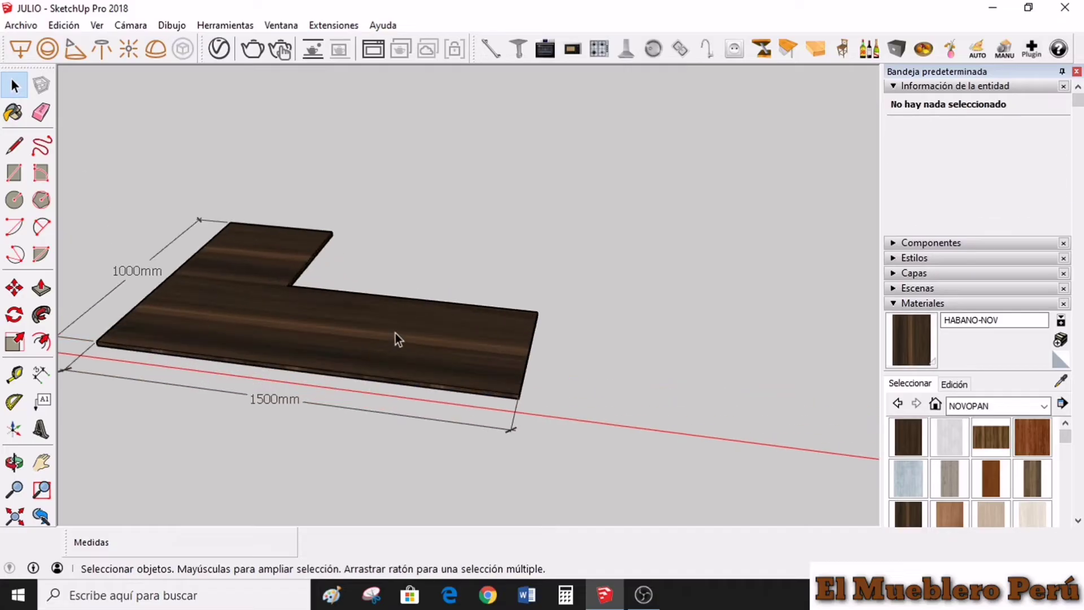
mouse_move(396, 333)
middle_mouse_down()
mouse_move(363, 371)
mouse_move(360, 166)
mouse_move(382, 322)
mouse_move(415, 323)
mouse_move(424, 457)
middle_mouse_up()
scroll(340, 400, "down", 2)
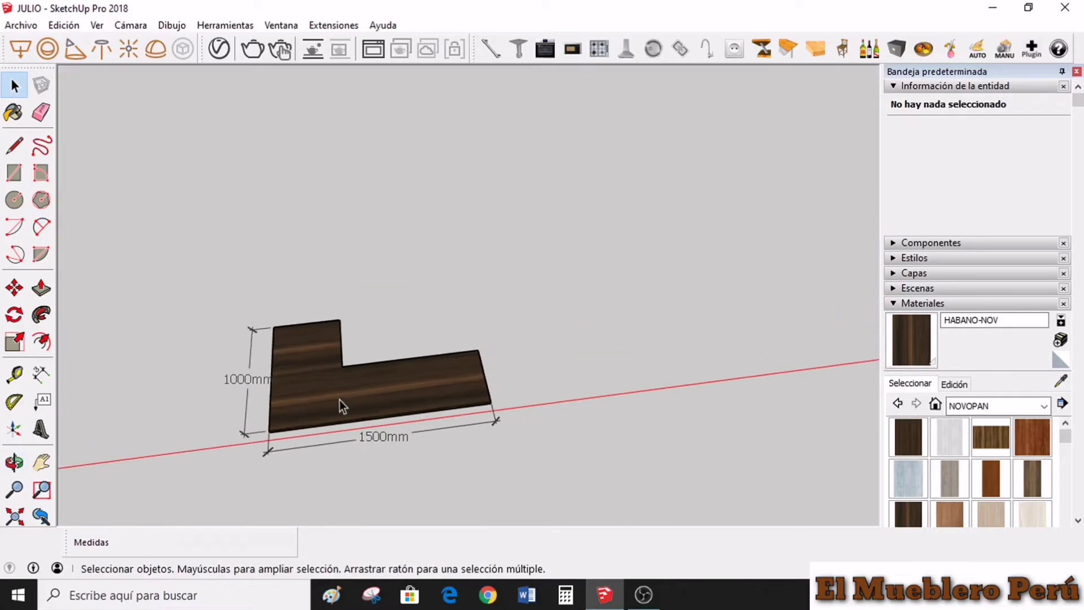
scroll(263, 384, "up", 2)
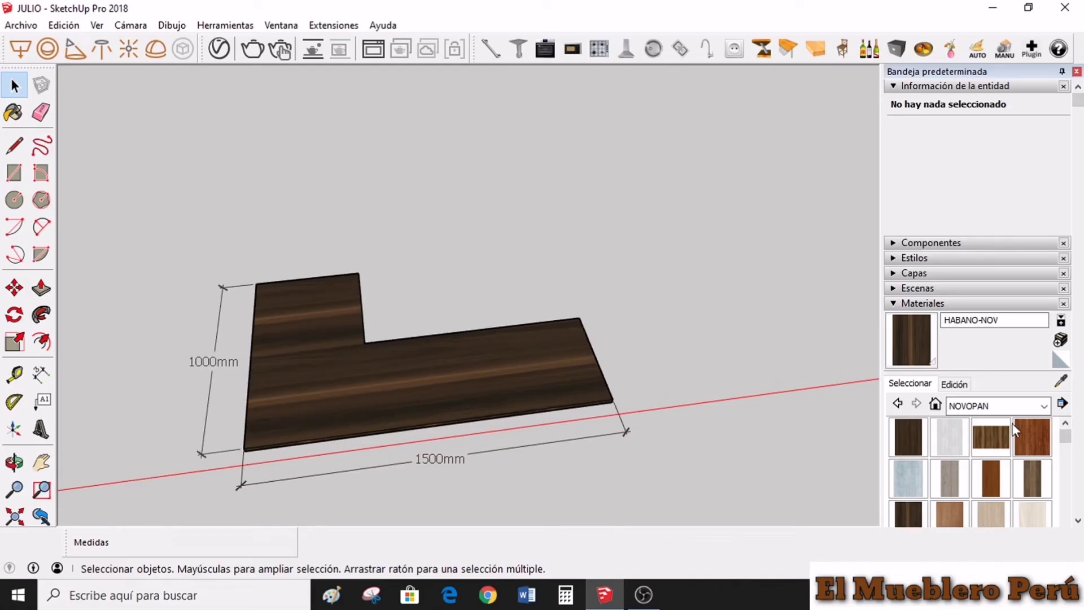
left_click(993, 438)
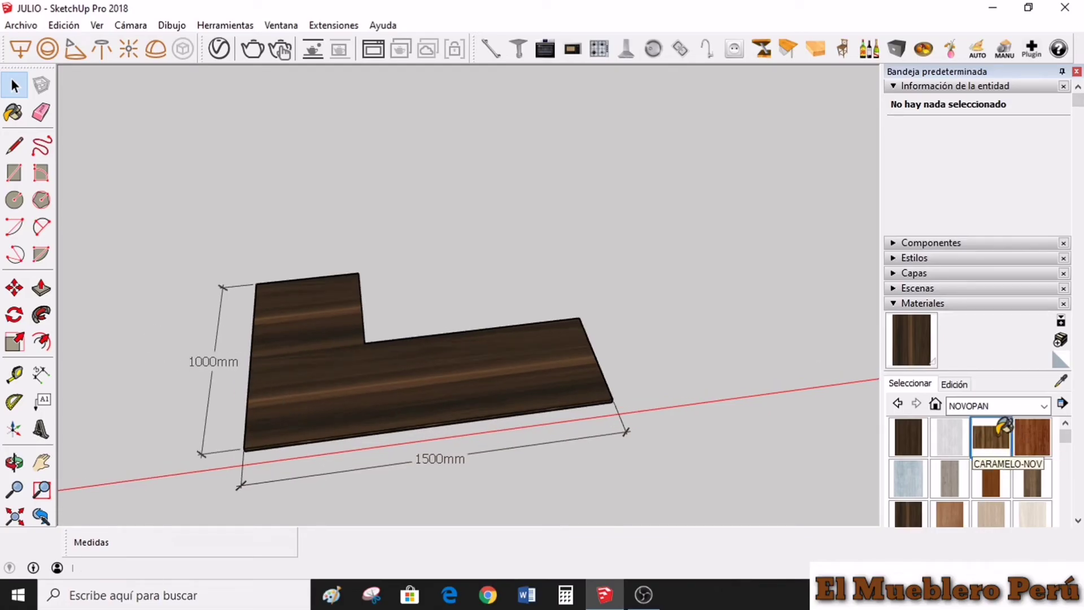
left_click(484, 365)
scroll(485, 365, "down", 2)
mouse_move(484, 358)
middle_mouse_down()
mouse_move(472, 387)
mouse_move(671, 427)
middle_mouse_up()
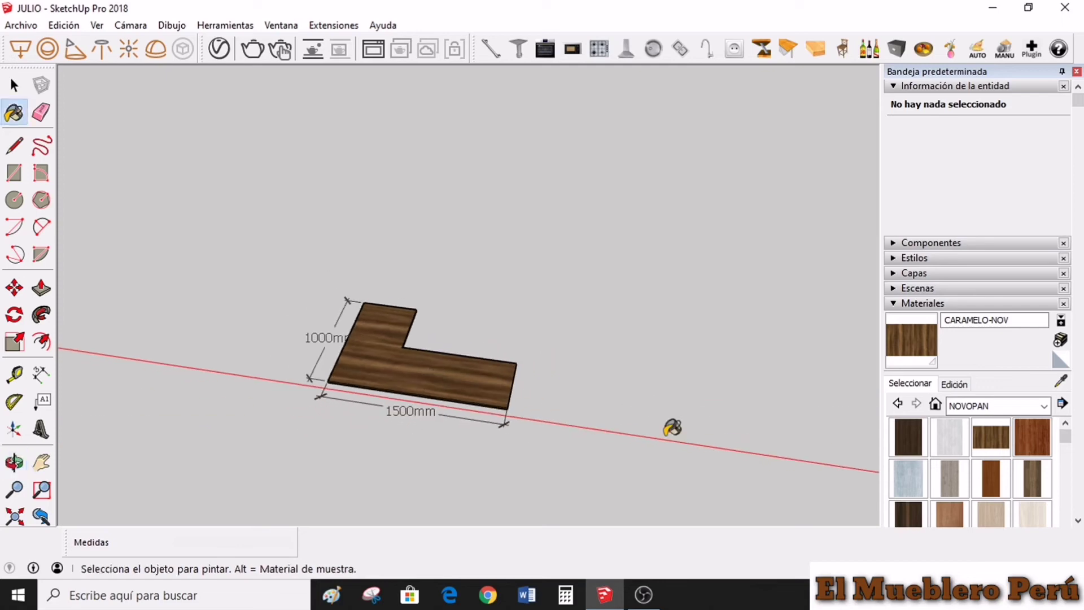
scroll(948, 495, "down", 5)
scroll(926, 445, "up", 3)
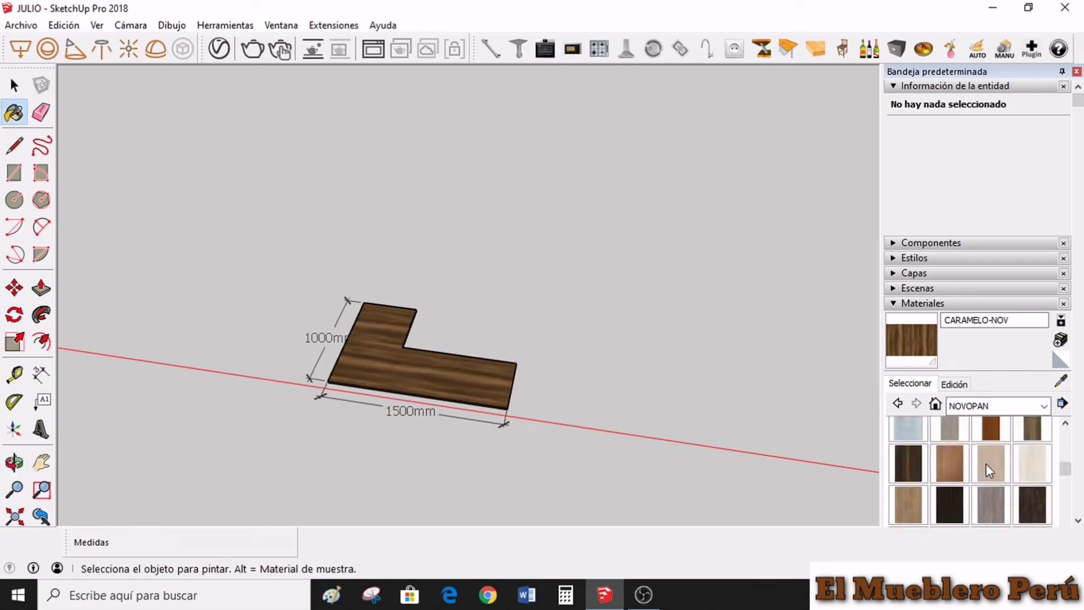
left_click(1038, 430)
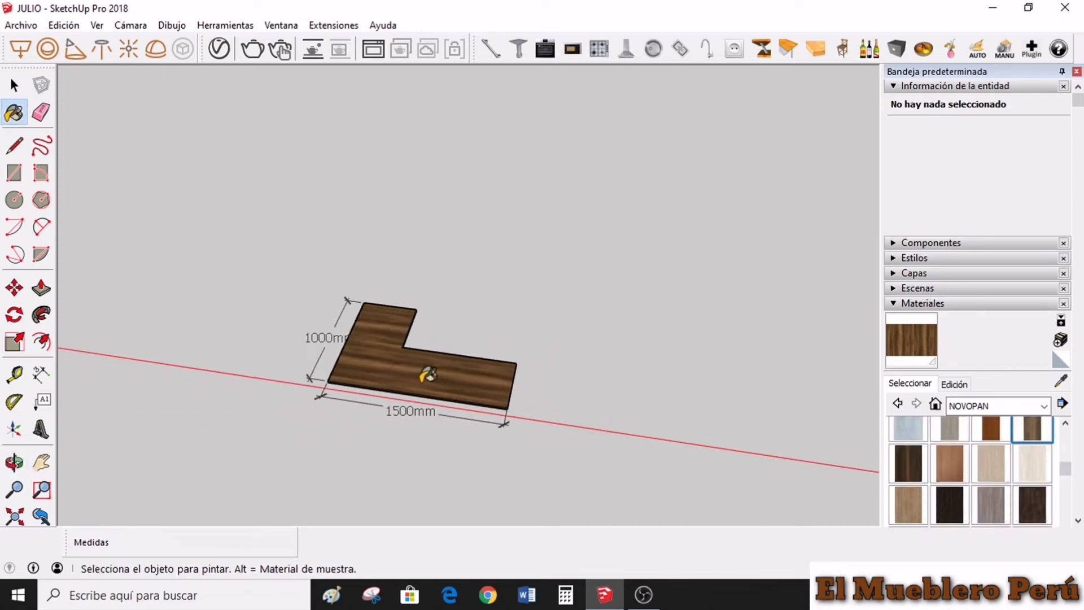
left_click(427, 375)
Step: Switch the Materials library to VESTO and try LINOZA CINZA-VESTO on the top
scroll(436, 375, "up", 3)
mouse_move(436, 375)
middle_mouse_down()
mouse_move(486, 375)
mouse_move(397, 376)
middle_mouse_up()
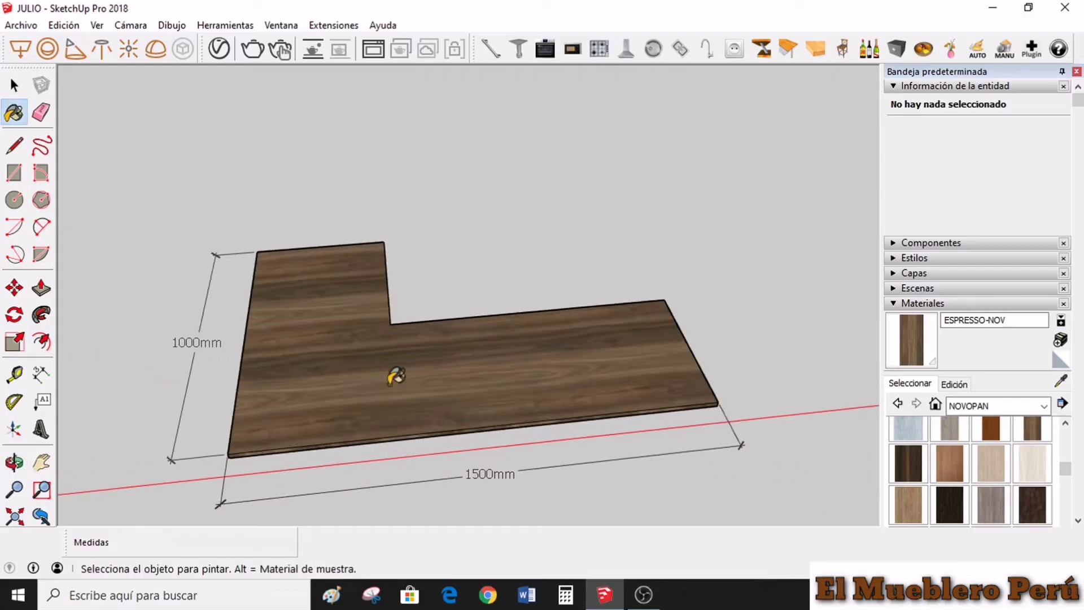
scroll(397, 376, "up", 2)
left_click(1044, 406)
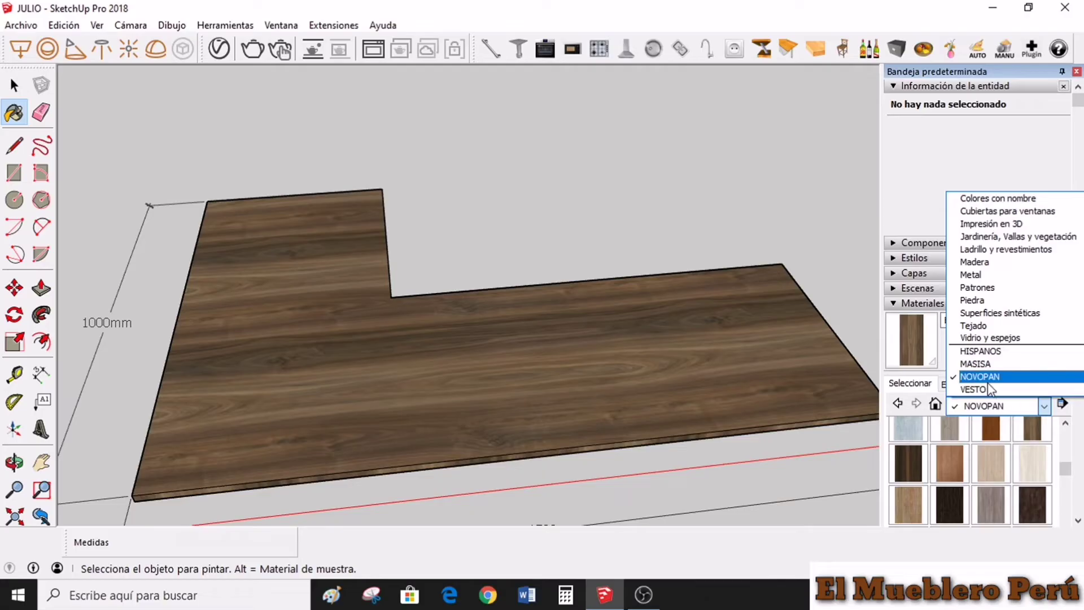
left_click(986, 390)
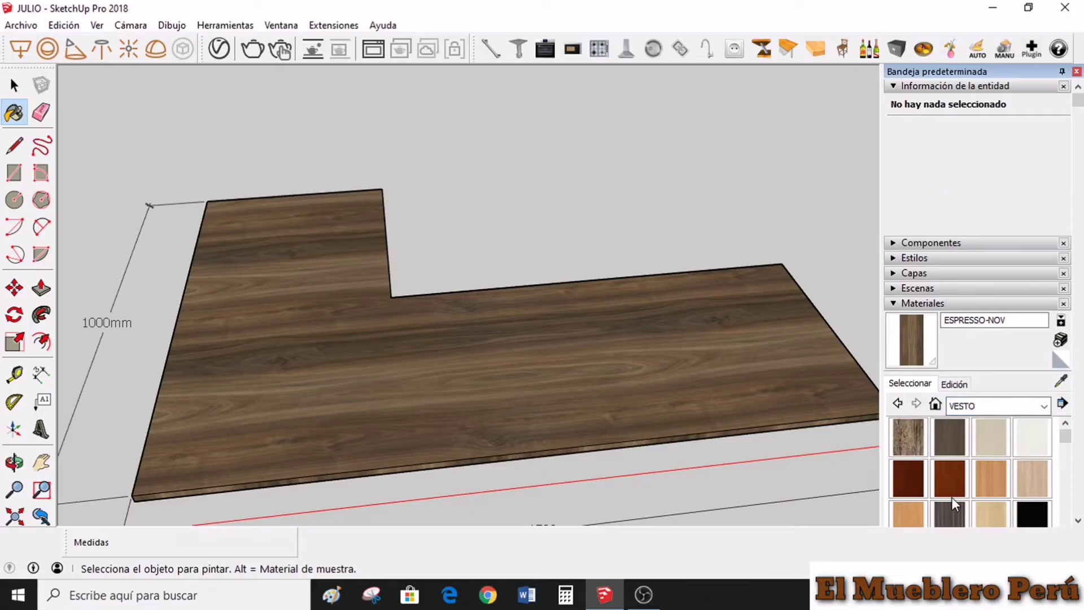
left_click(951, 504)
left_click(527, 347)
scroll(527, 348, "down", 3)
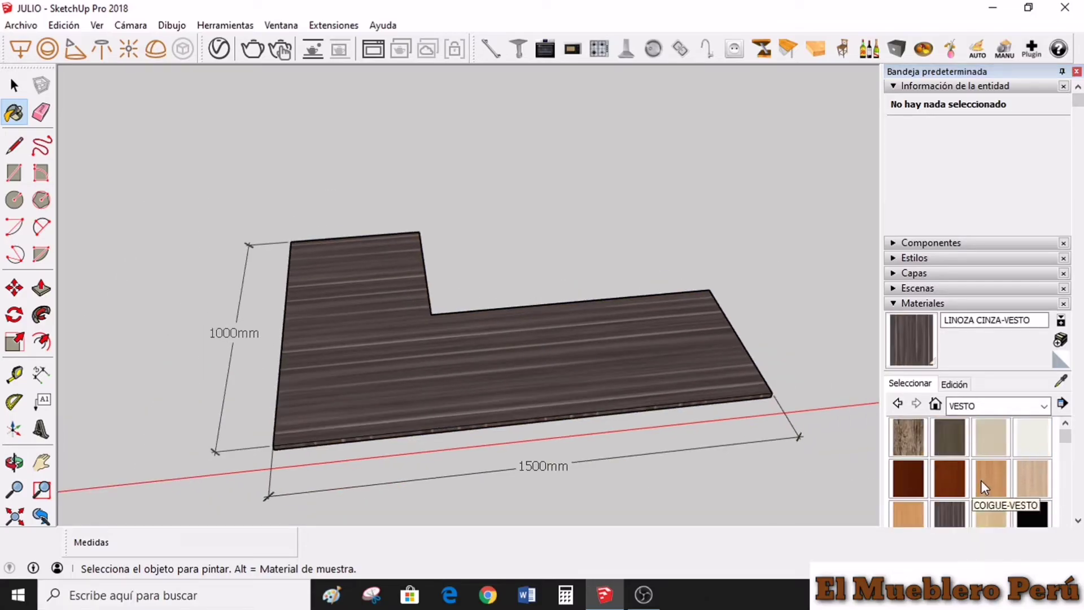
Step: Paint the L-shaped top with AMAZONAS-VESTO wood
left_click(917, 446)
left_click(588, 366)
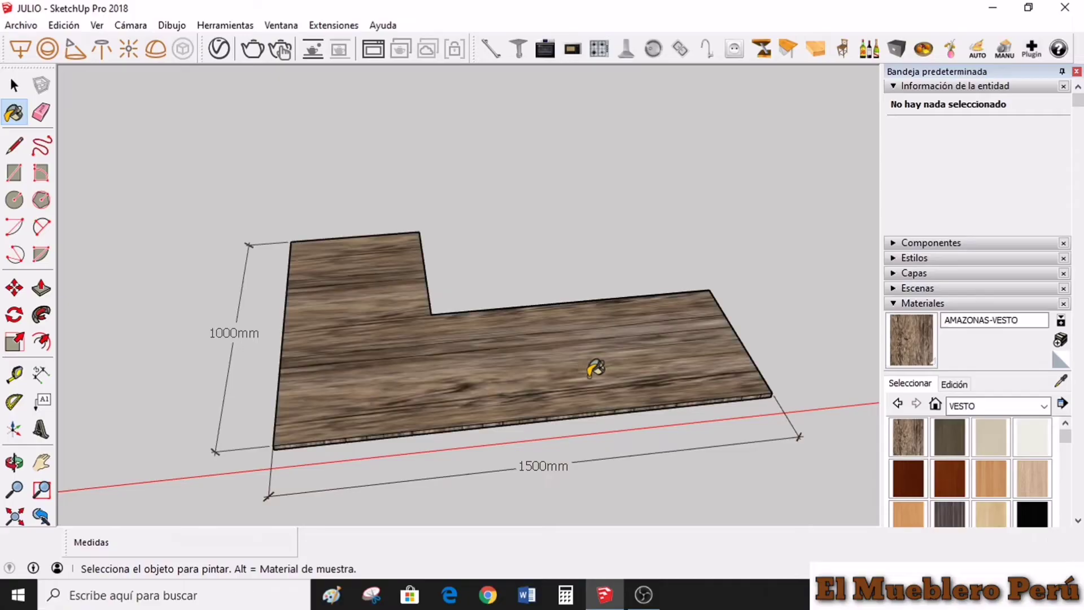
mouse_move(589, 368)
middle_mouse_down()
mouse_move(552, 322)
mouse_move(576, 317)
mouse_move(599, 219)
mouse_move(574, 421)
mouse_move(634, 358)
mouse_move(516, 369)
mouse_move(423, 416)
middle_mouse_up()
mouse_move(515, 417)
middle_mouse_down()
mouse_move(666, 358)
mouse_move(545, 387)
middle_mouse_up()
Step: Return to Select and orbit to view the AMAZONAS-VESTO top nearly face-on
left_click(14, 85)
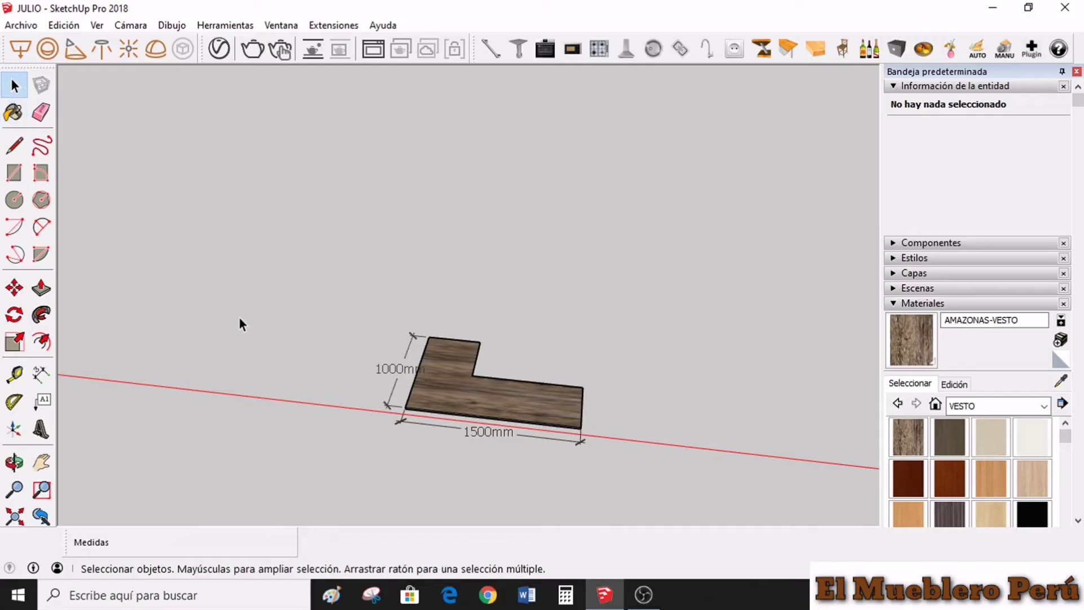
scroll(358, 398, "up", 2)
scroll(433, 424, "up", 2)
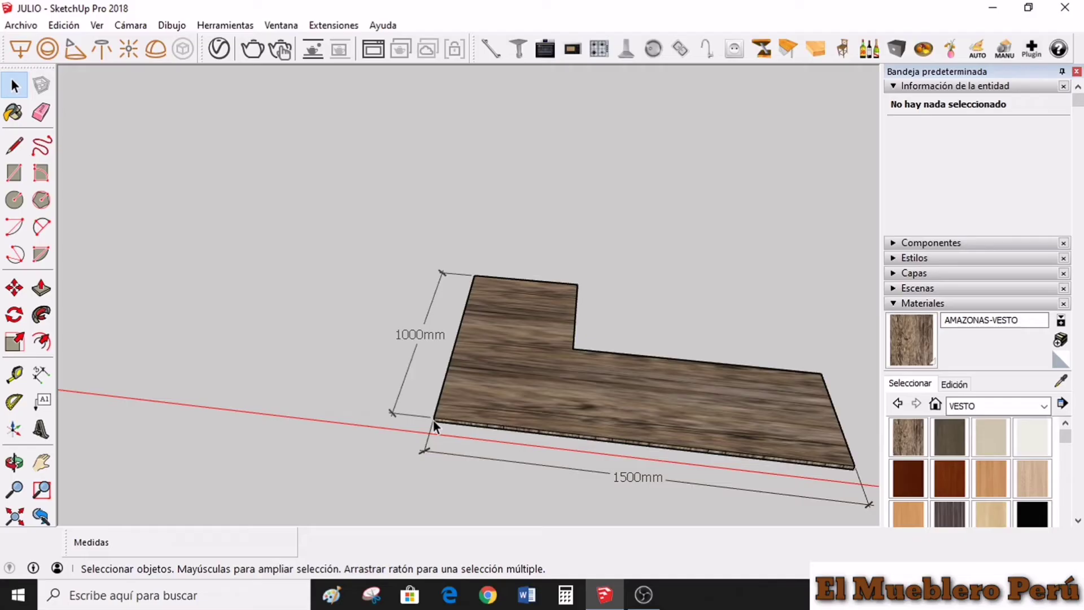
scroll(588, 412, "down", 3)
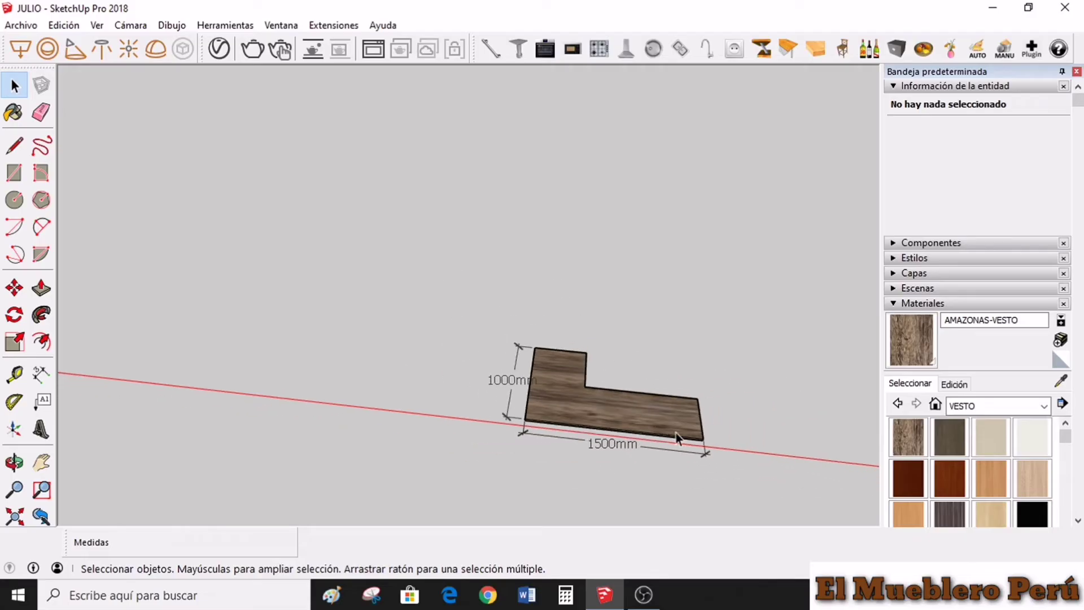
scroll(733, 472, "down", 2)
mouse_move(733, 472)
middle_mouse_down()
mouse_move(465, 388)
mouse_move(545, 404)
middle_mouse_up()
scroll(810, 195, "up", 2)
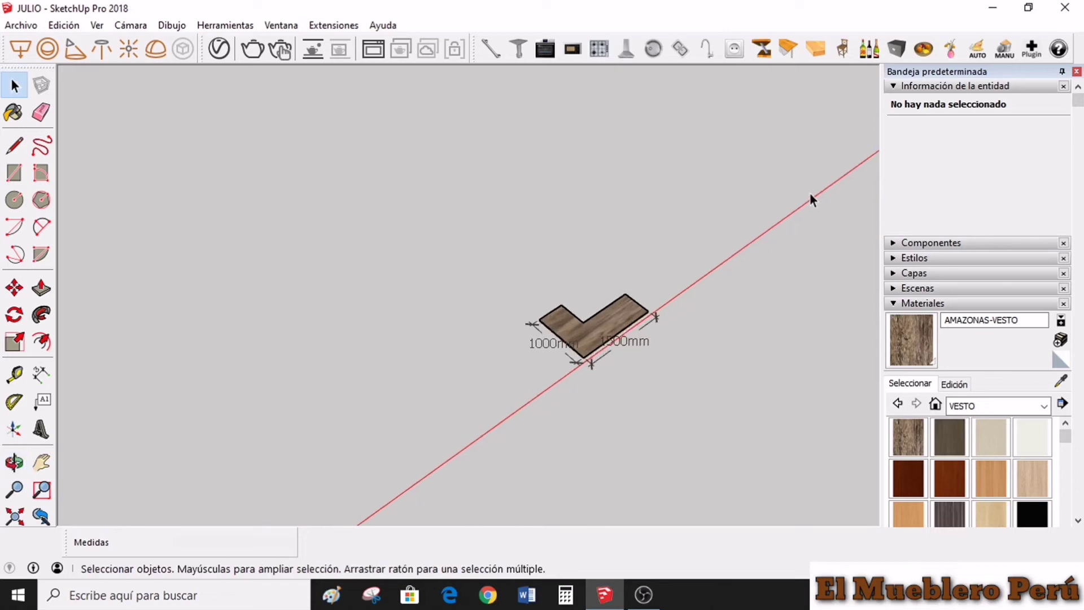
scroll(722, 192, "up", 2)
mouse_move(722, 192)
middle_mouse_down()
mouse_move(666, 313)
mouse_move(798, 331)
mouse_move(816, 362)
mouse_move(783, 367)
middle_mouse_up()
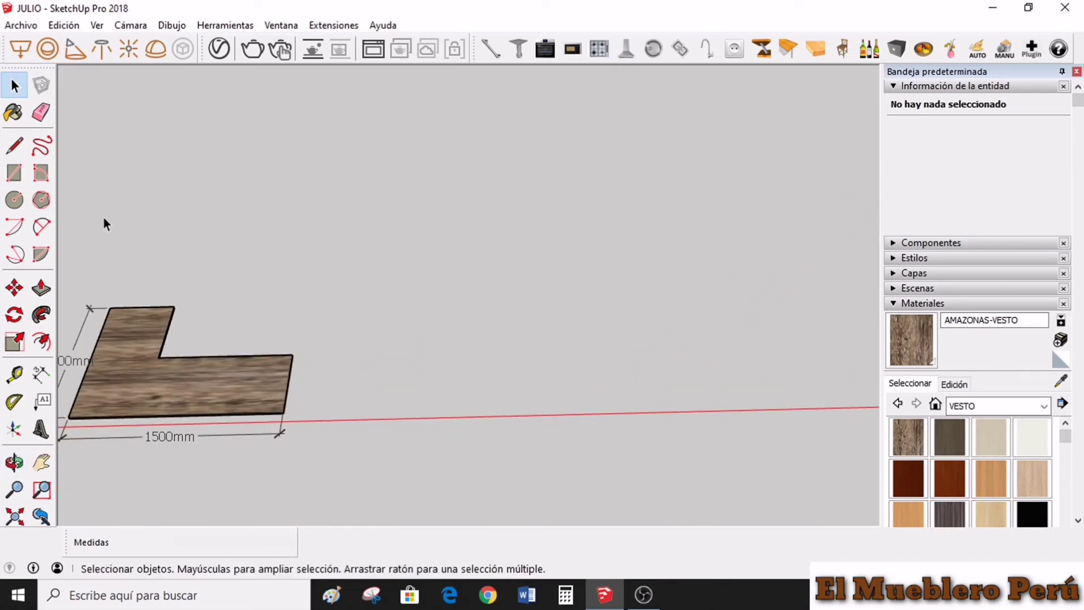
Step: Start a rectangle beside the AMAZONAS-VESTO top and enter its 1500;1000 size
left_click(14, 172)
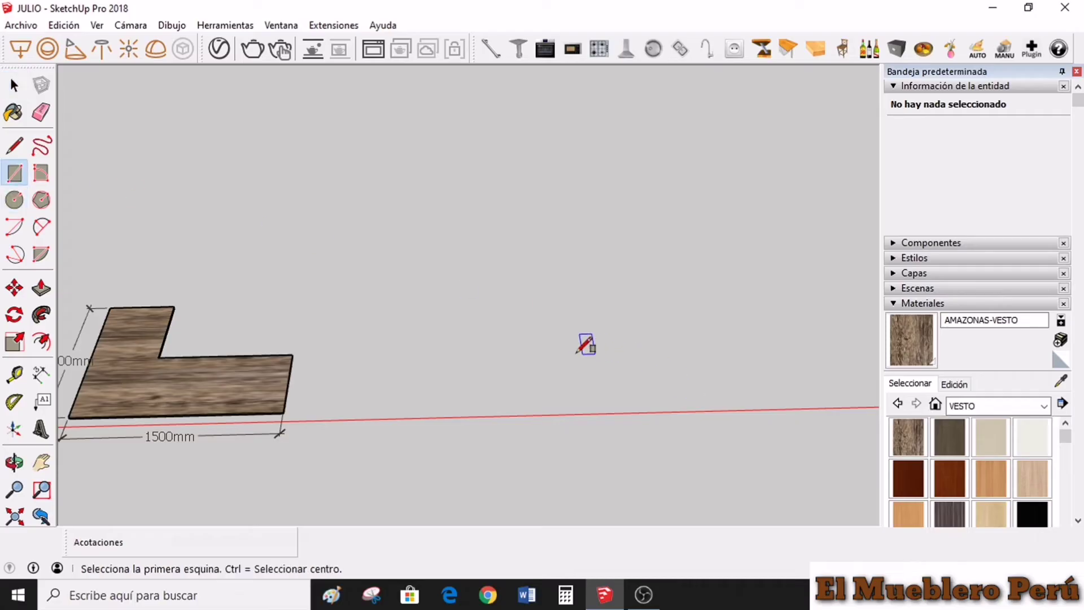
left_click(564, 350)
type("1500")
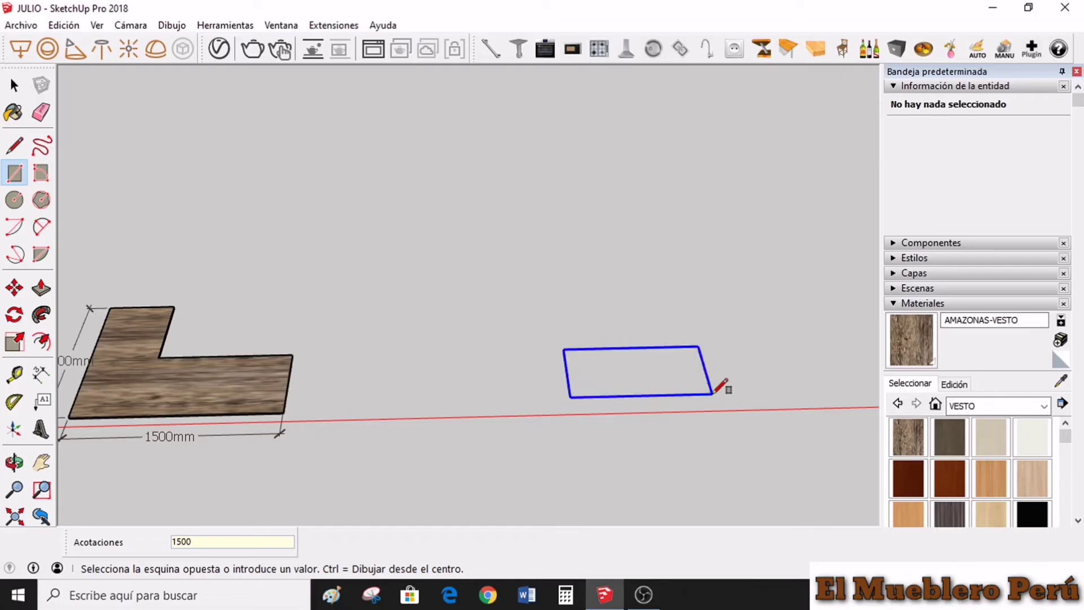
type(";1000")
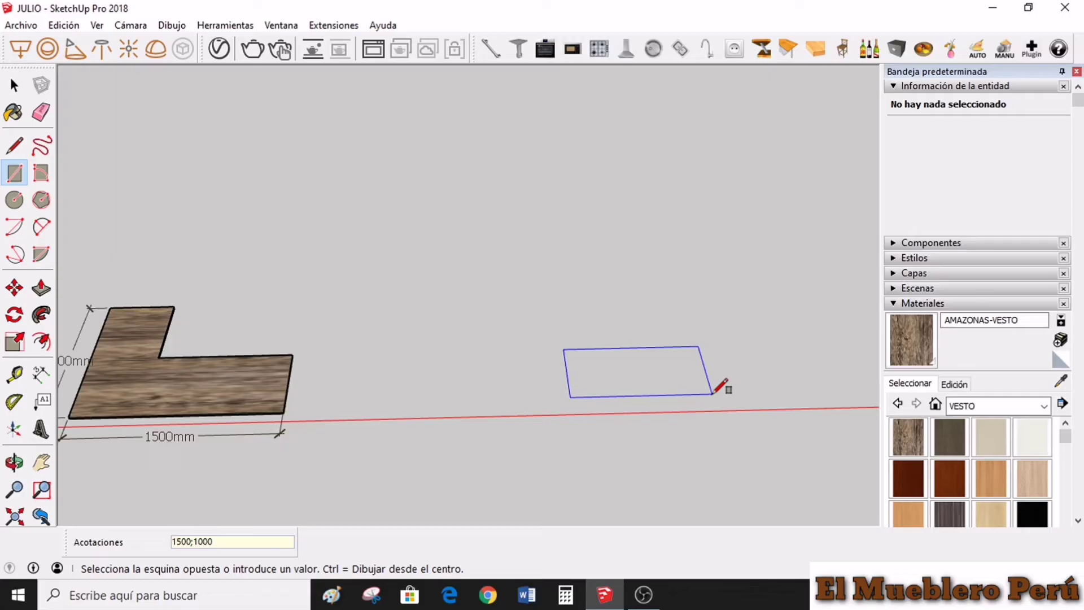
Step: Confirm the 1500 × 1000 mm rectangle and push/pull it 18 mm thick
key("Return")
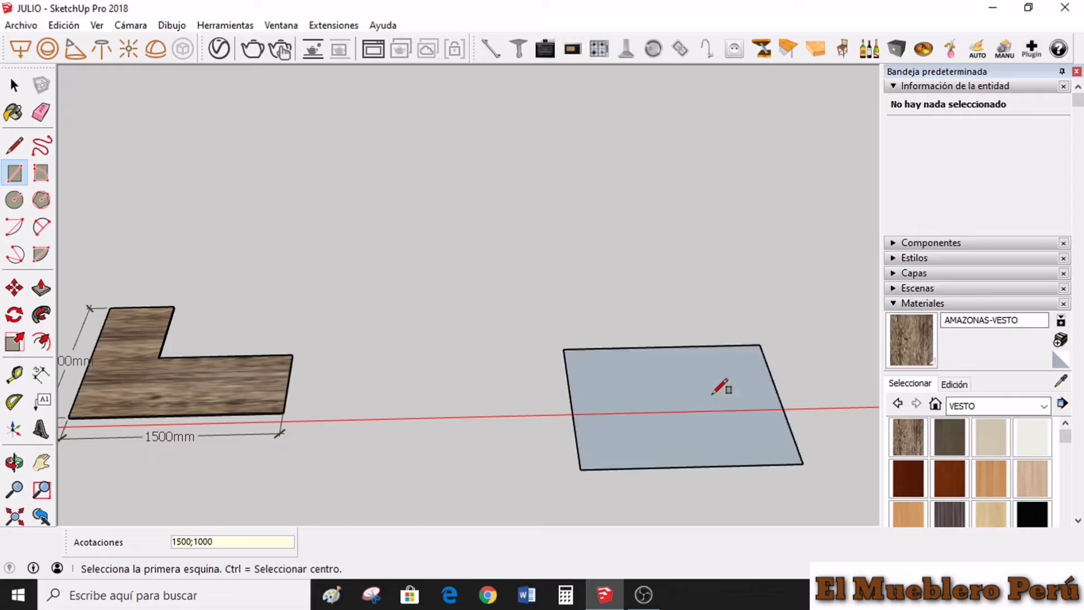
scroll(721, 389, "down", 1)
scroll(734, 430, "down", 1)
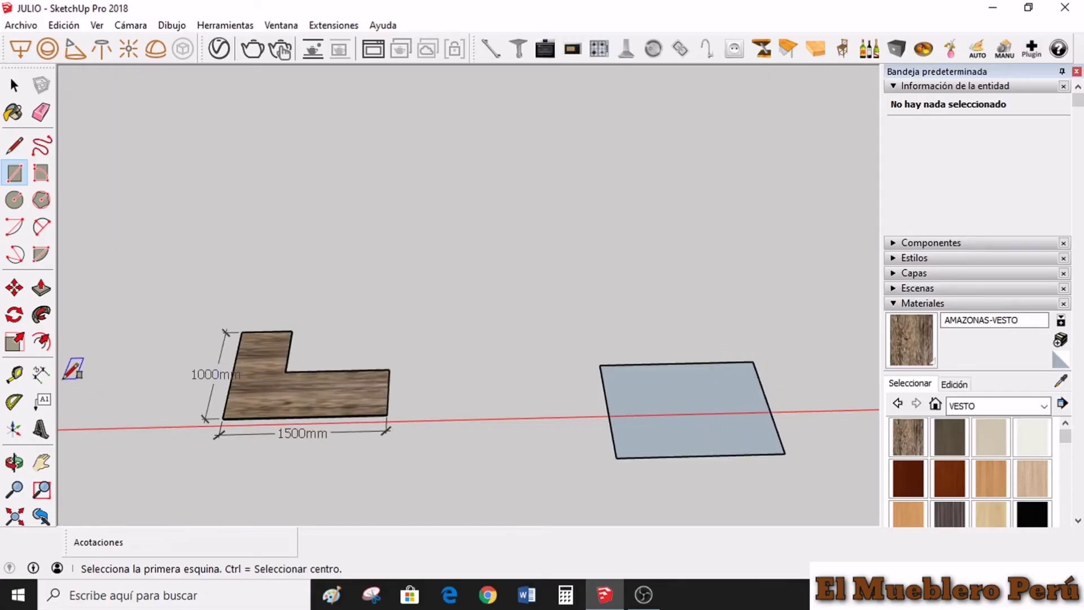
left_click(39, 293)
left_click(680, 423)
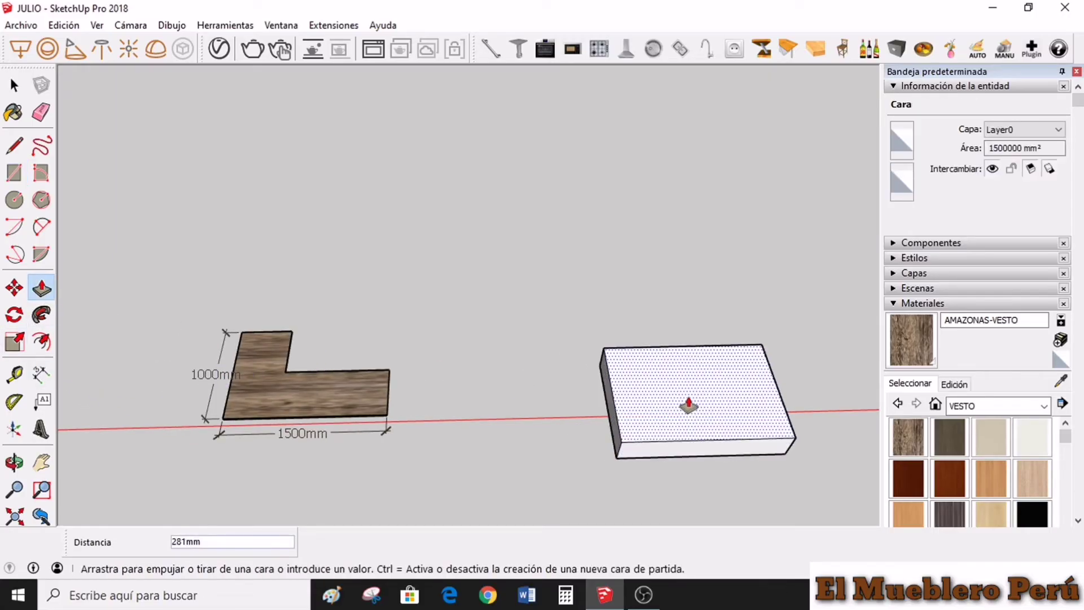
key("Escape")
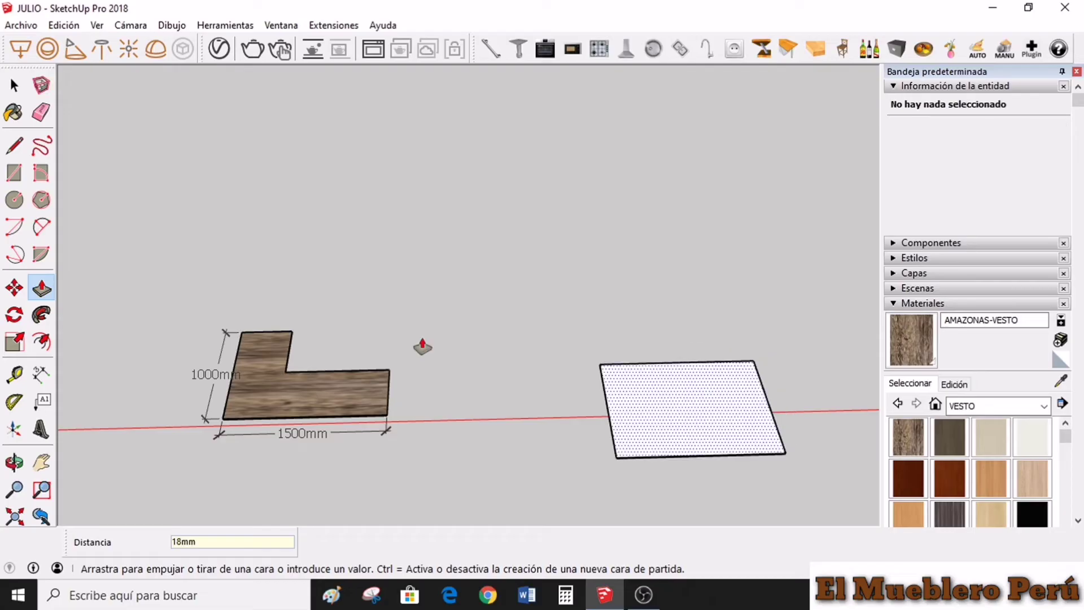
left_click(15, 84)
scroll(766, 395, "up", 2)
mouse_move(782, 443)
middle_mouse_down()
mouse_move(726, 387)
mouse_move(720, 459)
middle_mouse_up()
Step: Turn the new 18 mm board into a component with Crear componente
left_click(708, 458)
right_click(710, 458)
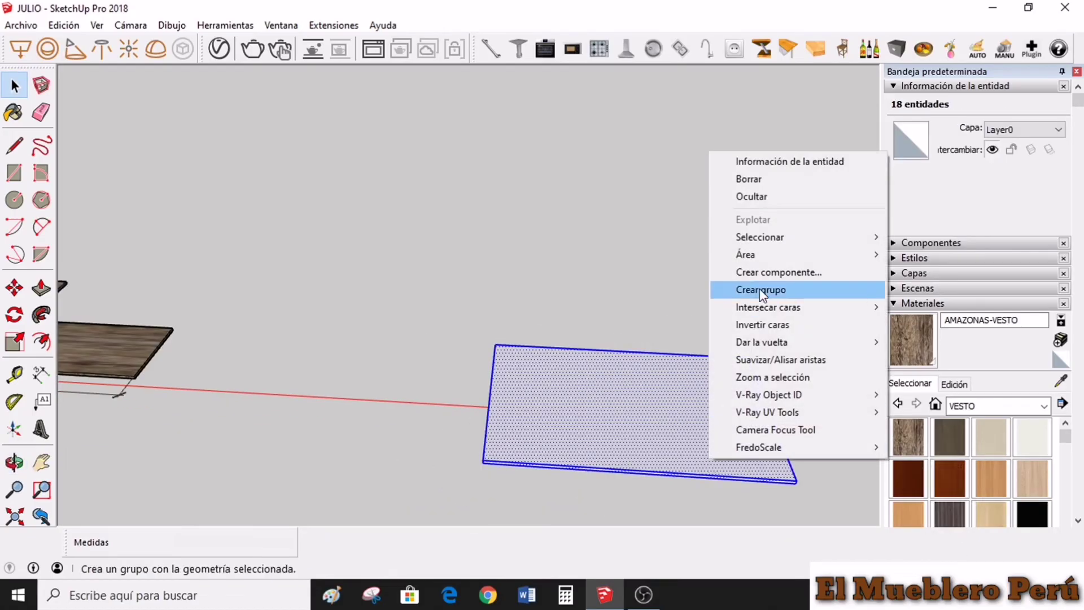
left_click(773, 273)
left_click(554, 458)
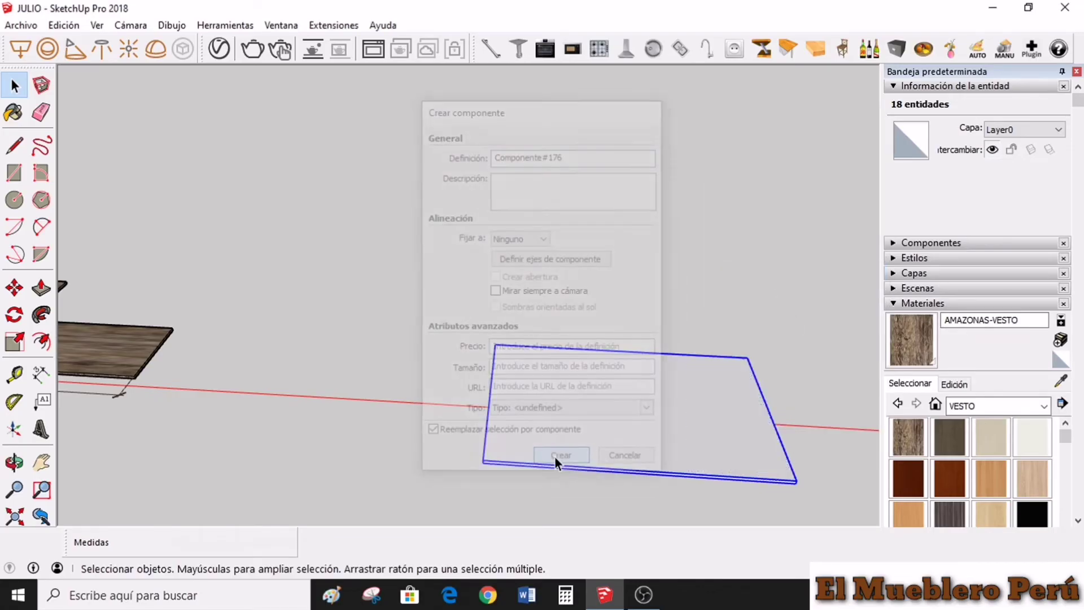
mouse_move(555, 457)
middle_mouse_down()
mouse_move(748, 483)
mouse_move(779, 463)
middle_mouse_up()
Step: Paint the board component with LINOZA CINZA-VESTO wood, then reselect it
scroll(779, 465, "up", 1)
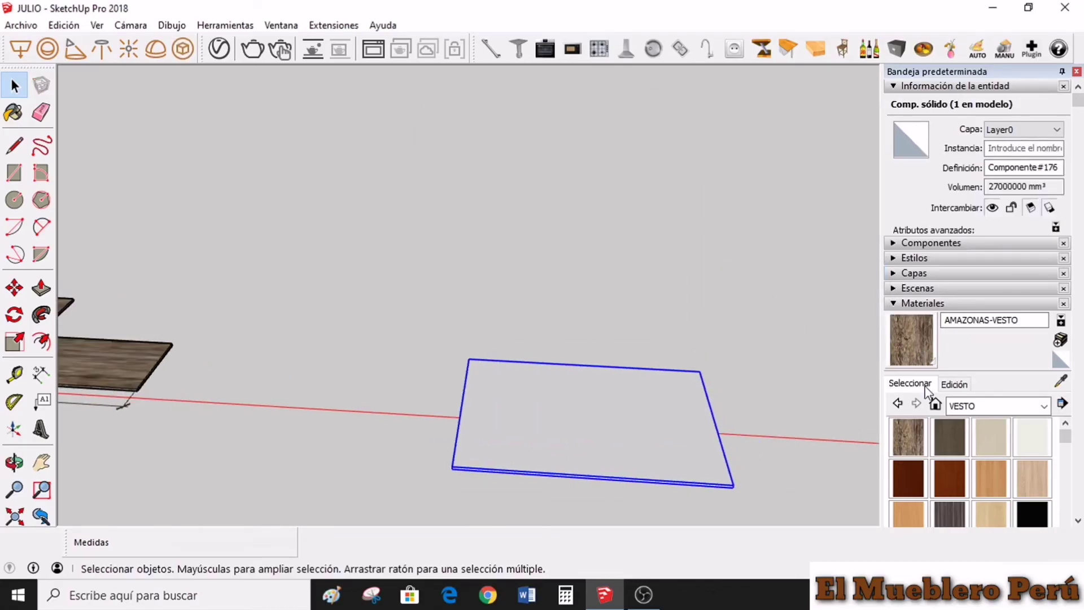
left_click(941, 509)
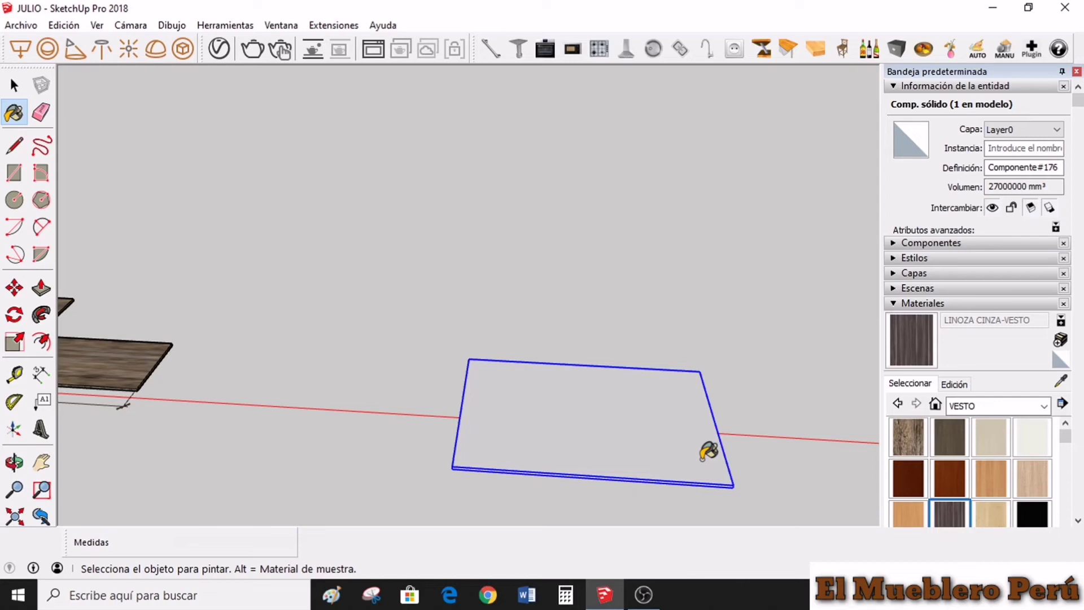
left_click(665, 455)
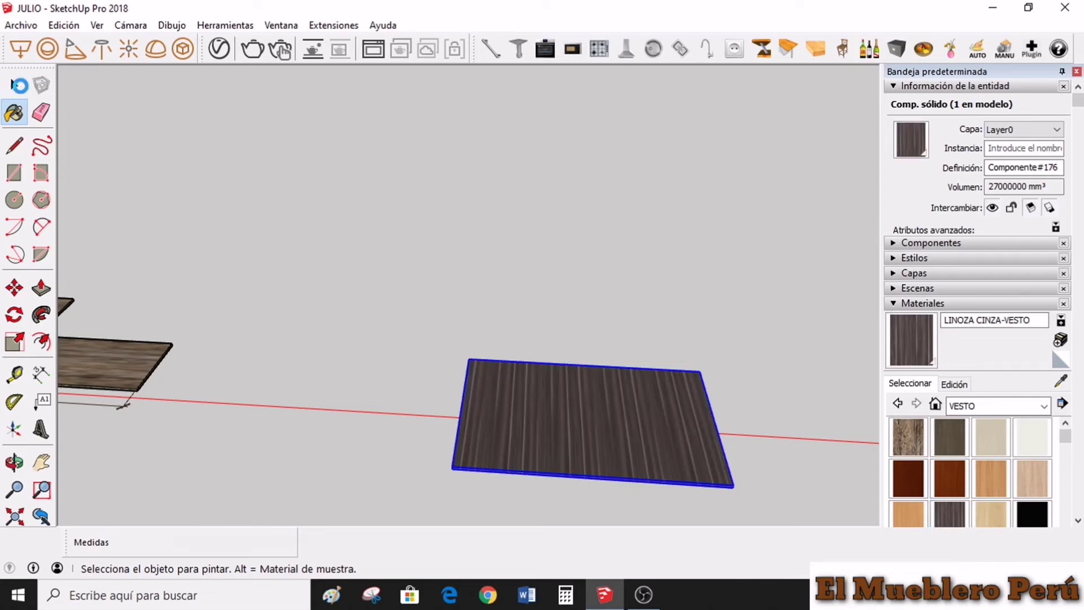
left_click(16, 88)
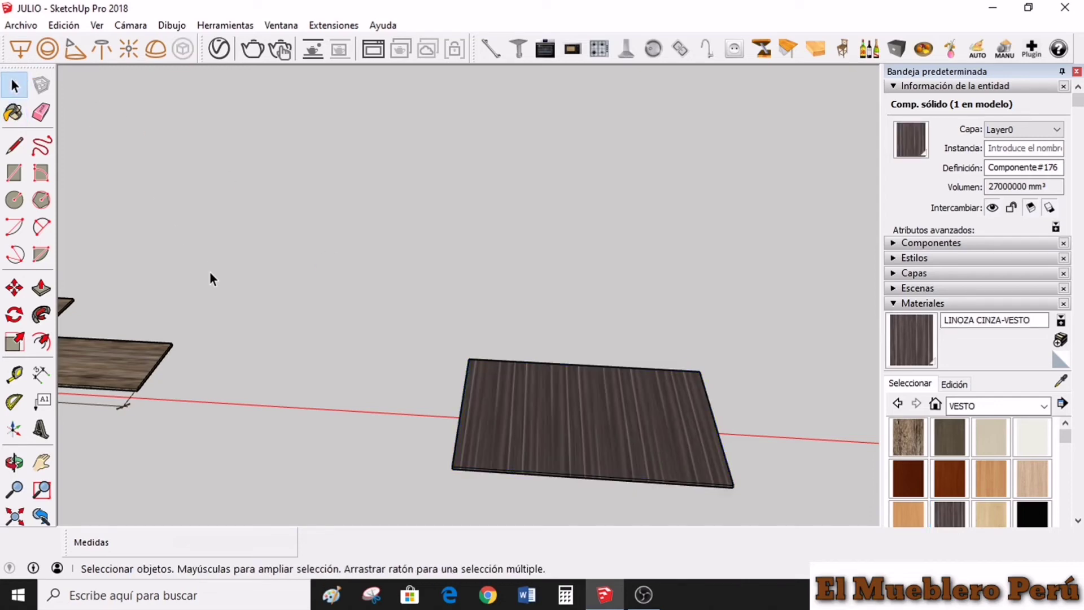
left_click(361, 361)
scroll(798, 484, "up", 2)
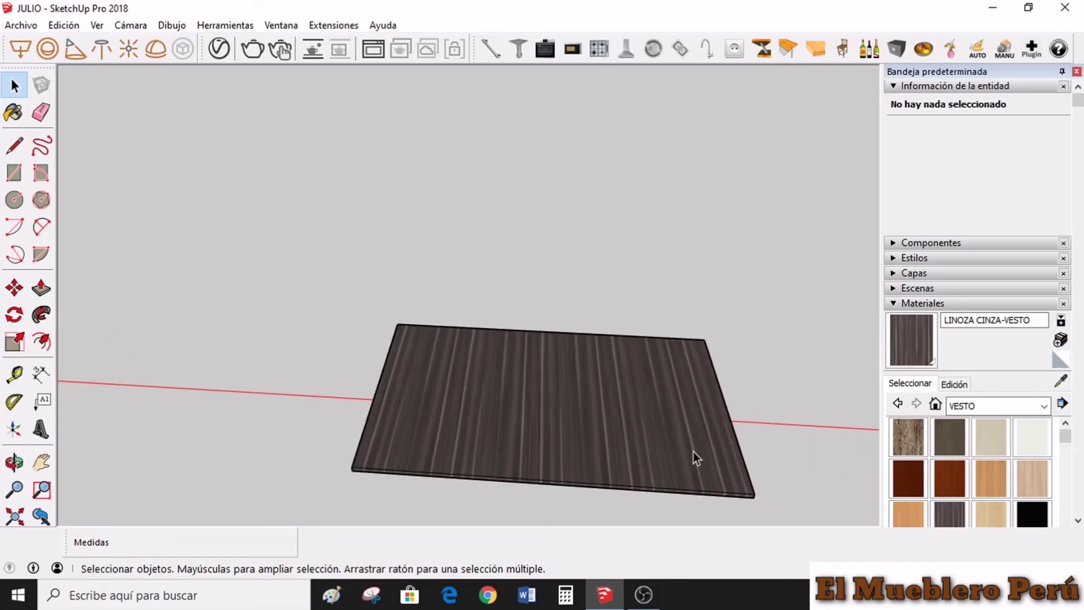
left_click(647, 444)
Step: Start Cambiar ejes on the board and orbit toward its front corner
right_click(533, 418)
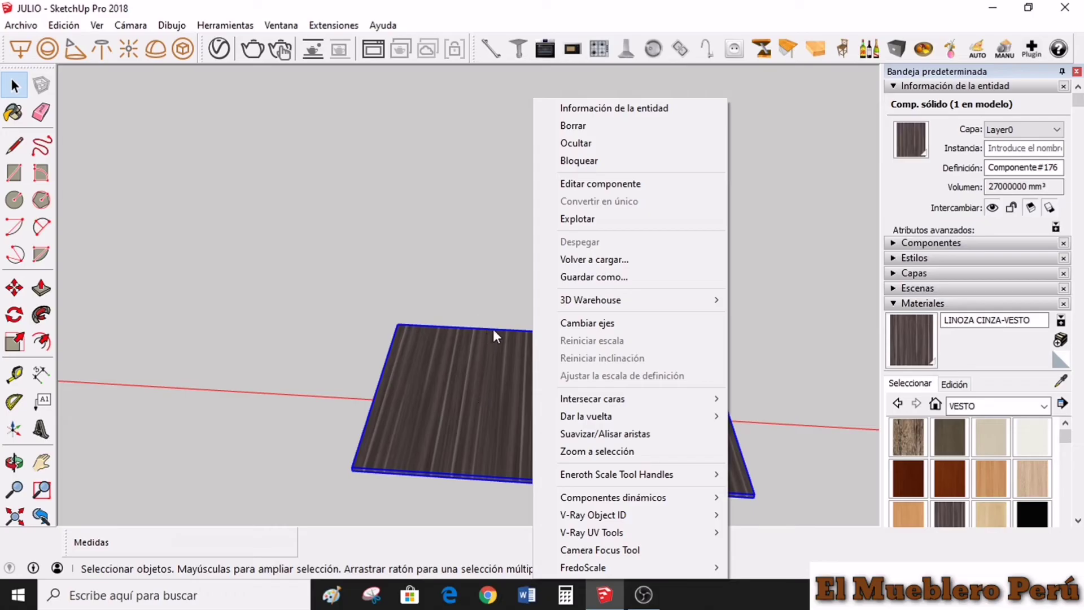
left_click(601, 331)
mouse_move(403, 452)
middle_mouse_down()
mouse_move(466, 462)
mouse_move(411, 338)
middle_mouse_up()
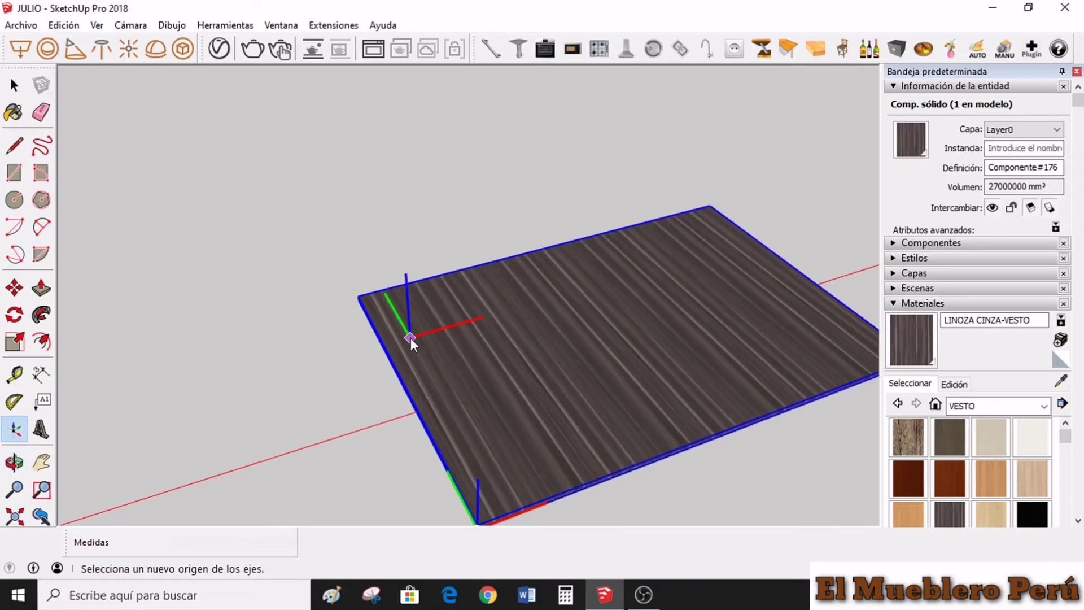
left_click(476, 515)
scroll(471, 473, "down", 3)
scroll(456, 406, "down", 1)
mouse_move(659, 408)
middle_mouse_down()
mouse_move(299, 367)
mouse_move(436, 474)
middle_mouse_up()
scroll(438, 485, "up", 2)
scroll(432, 487, "up", 2)
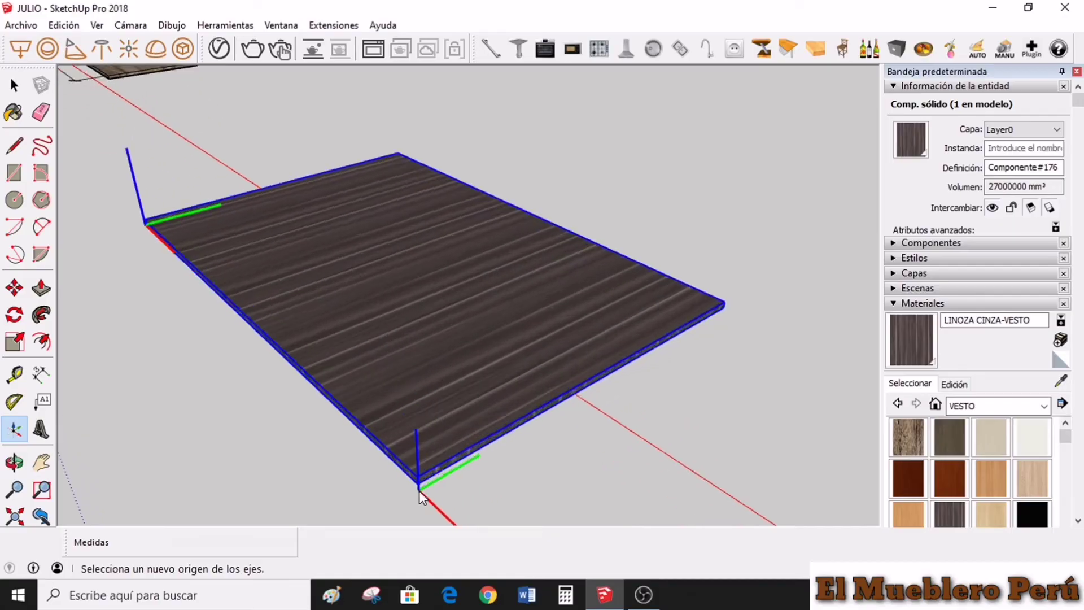
scroll(417, 490, "up", 2)
scroll(420, 490, "down", 1)
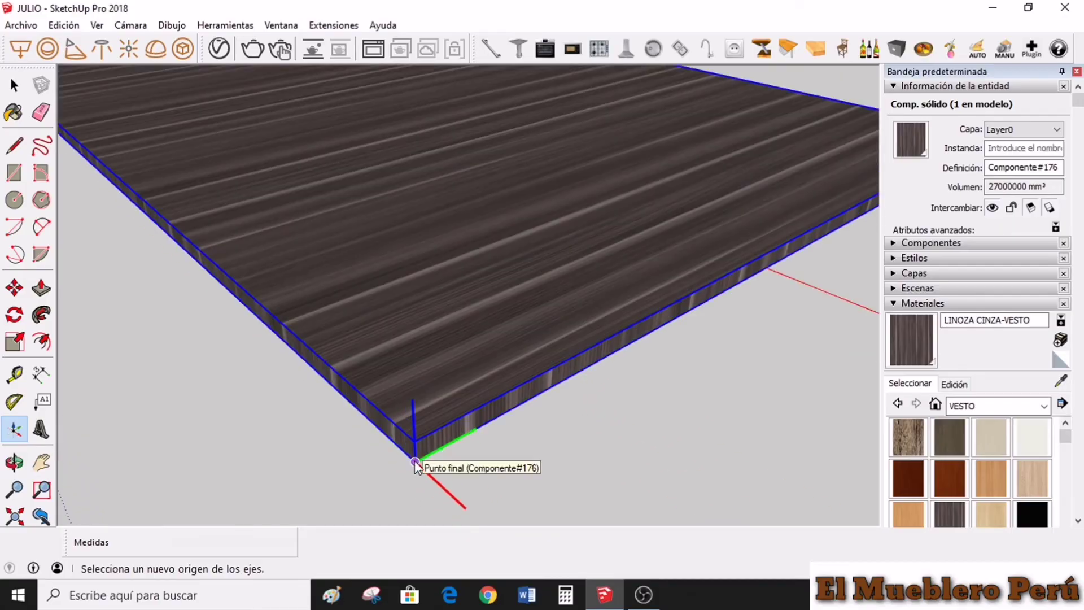
Step: Set the axis origin at the corner, red along the long edge, green along the short edge
left_click(415, 461)
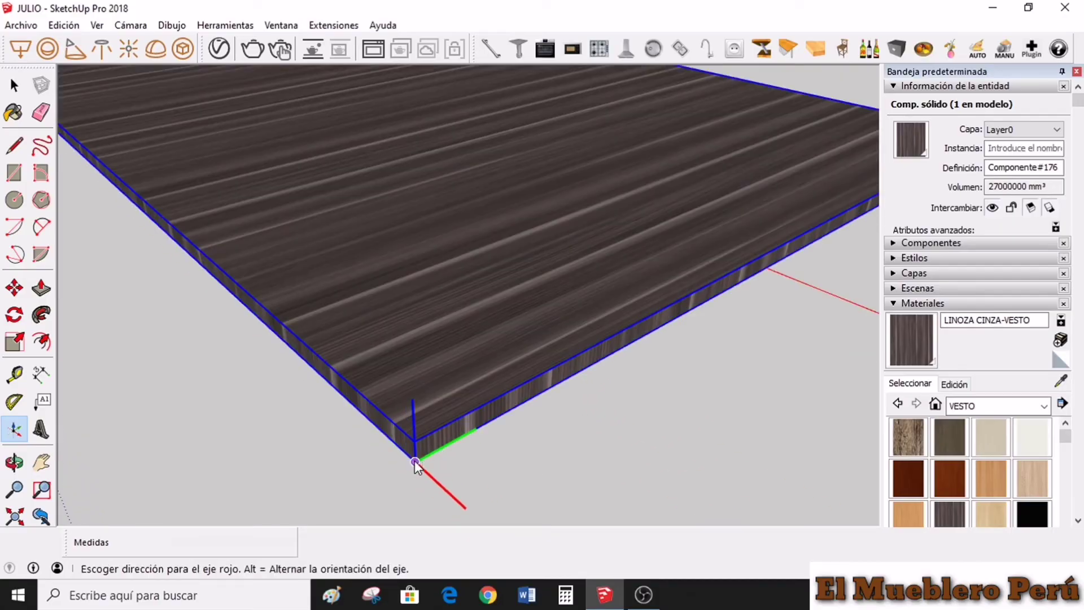
left_click(471, 432)
left_click(376, 429)
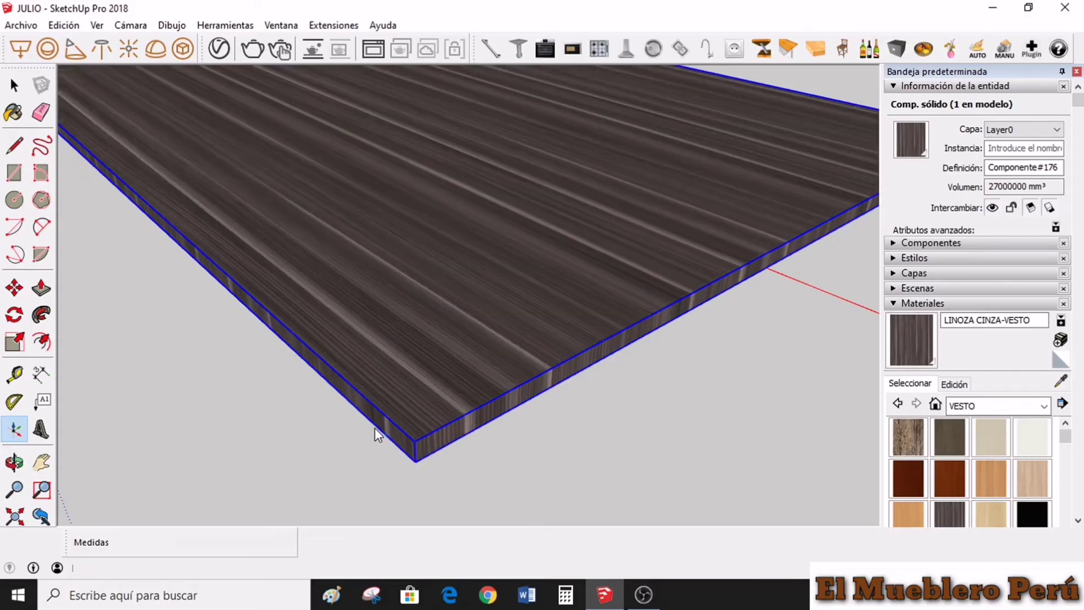
scroll(384, 438, "down", 4)
mouse_move(394, 443)
middle_mouse_down()
mouse_move(556, 467)
mouse_move(467, 436)
middle_mouse_up()
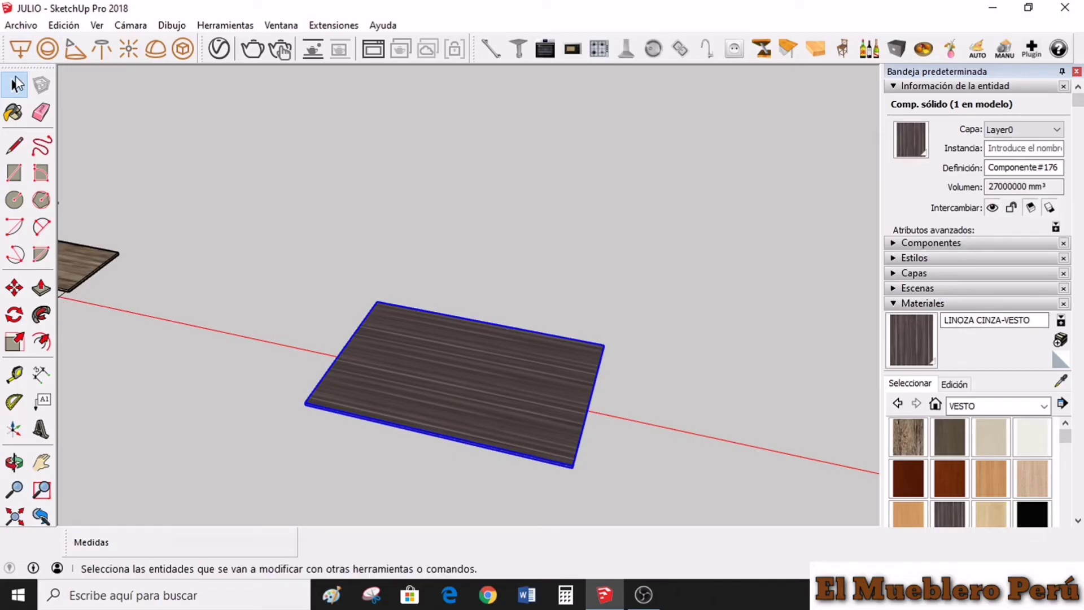
left_click(16, 84)
left_click(292, 307)
Step: Try NOGAL TERRACOTA on the board, then repaint it with OLMO PARDO-VESTO
middle_click_drag(285, 329, 579, 413)
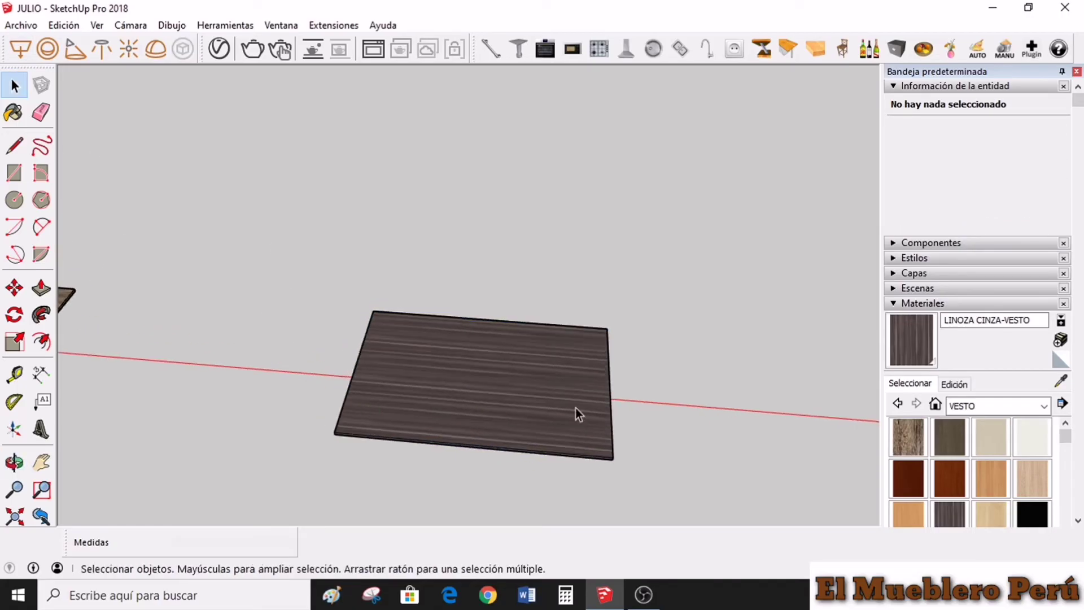
scroll(903, 474, "down", 2)
left_click(908, 466)
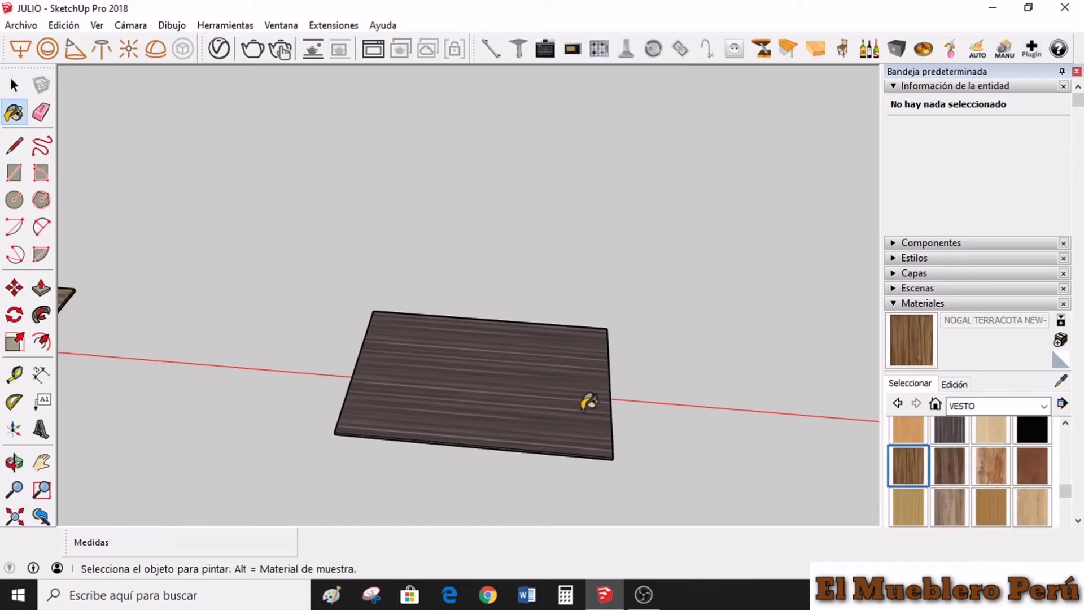
left_click(520, 419)
middle_click_drag(520, 423, 588, 380)
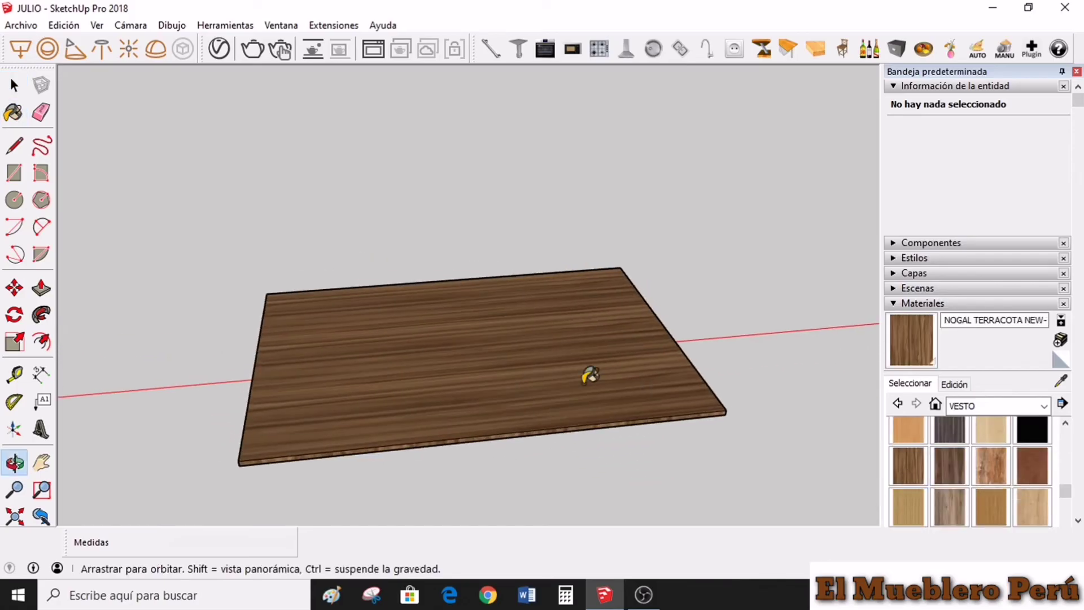
left_click(960, 474)
left_click(491, 389)
mouse_move(491, 390)
middle_mouse_down()
mouse_move(435, 394)
mouse_move(374, 345)
mouse_move(472, 380)
mouse_move(497, 322)
mouse_move(509, 205)
mouse_move(501, 223)
mouse_move(527, 411)
middle_mouse_up()
scroll(511, 220, "down", 2)
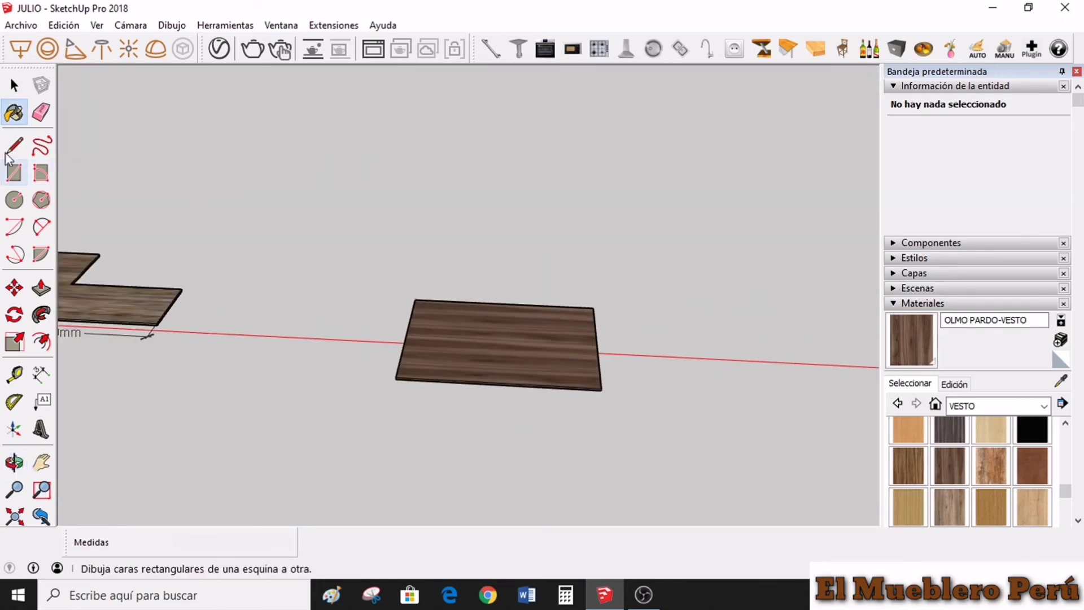
left_click(14, 85)
scroll(319, 387, "down", 2)
Step: Keep the VESTO collection and load TANGANICA-VESTO wood as the paint material
scroll(399, 402, "down", 2)
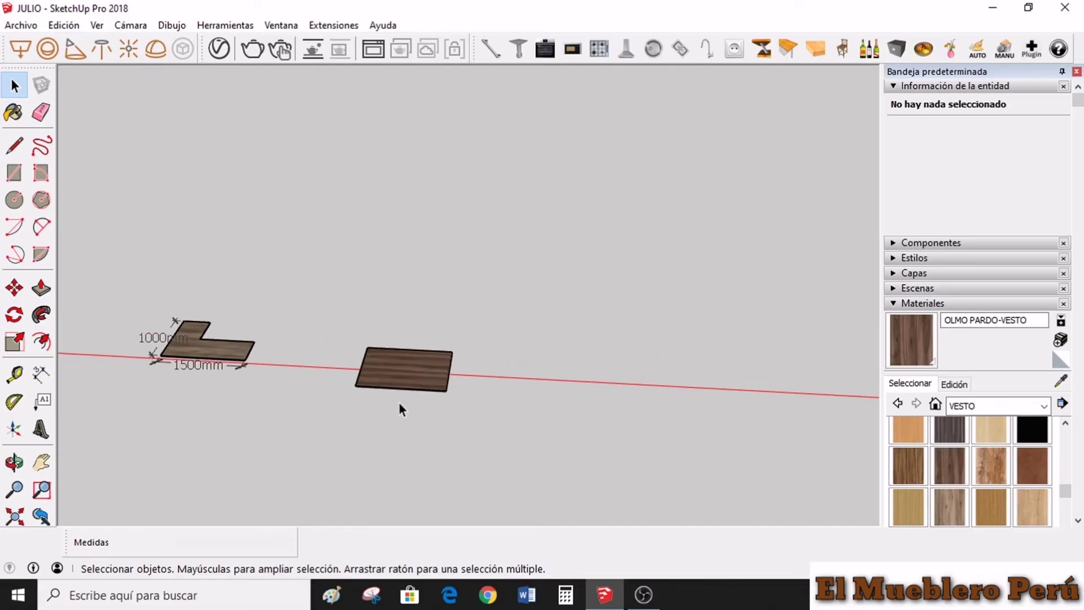
middle_click_drag(314, 331, 336, 420)
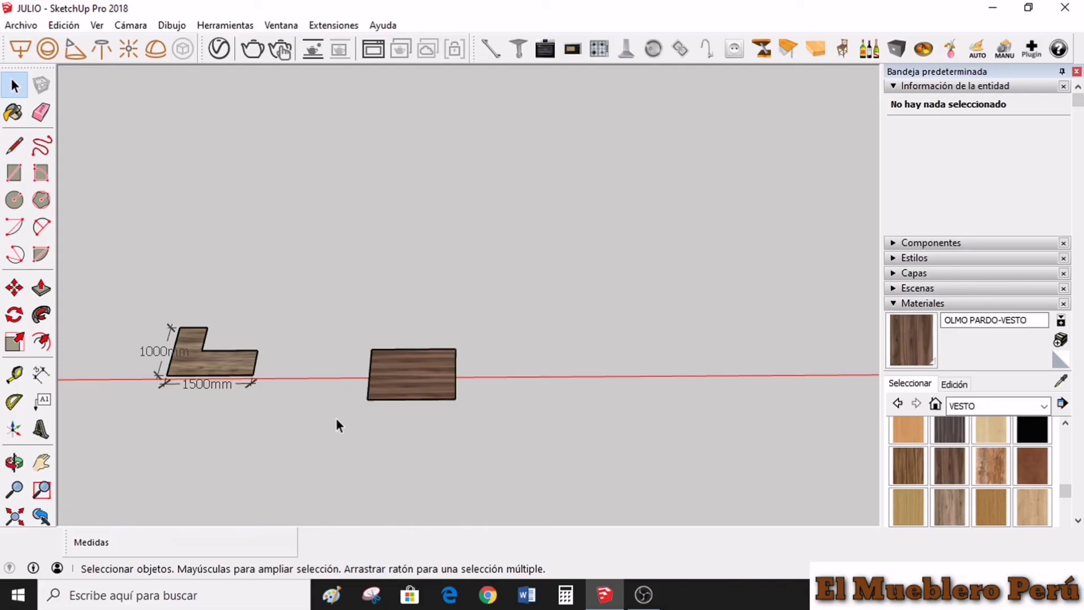
scroll(981, 477, "up", 1)
scroll(981, 476, "up", 1)
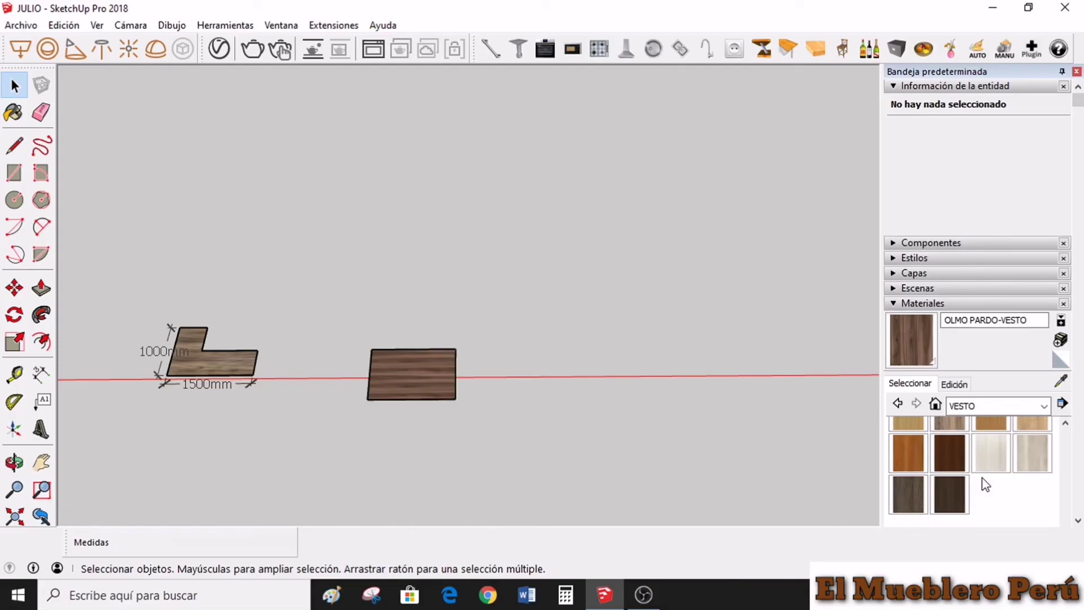
scroll(982, 480, "up", 1)
left_click(1042, 415)
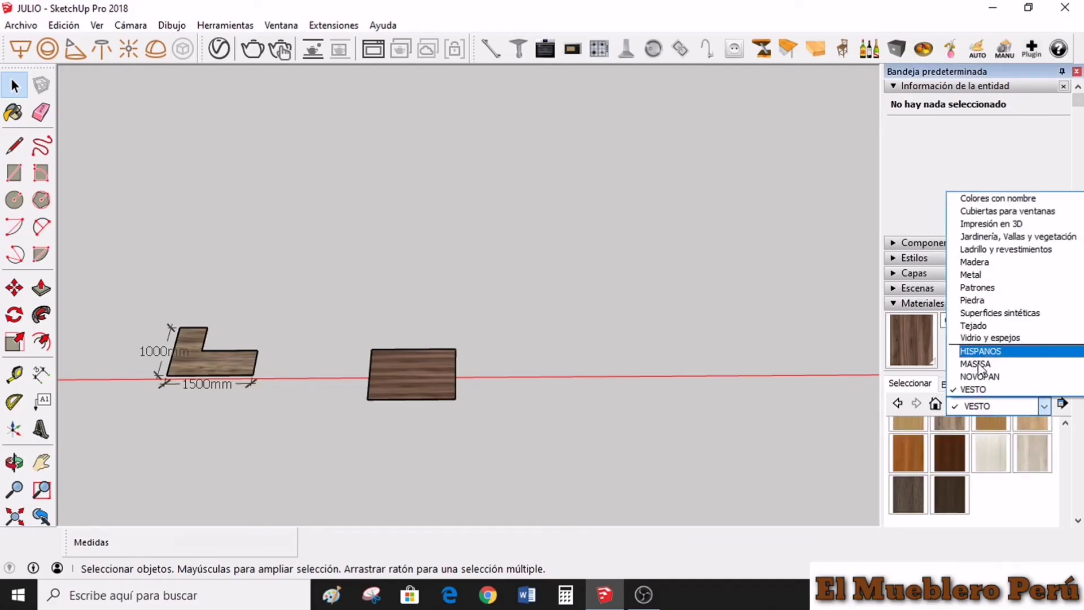
scroll(994, 282, "up", 3)
left_click(381, 363)
middle_click_drag(381, 364, 416, 387)
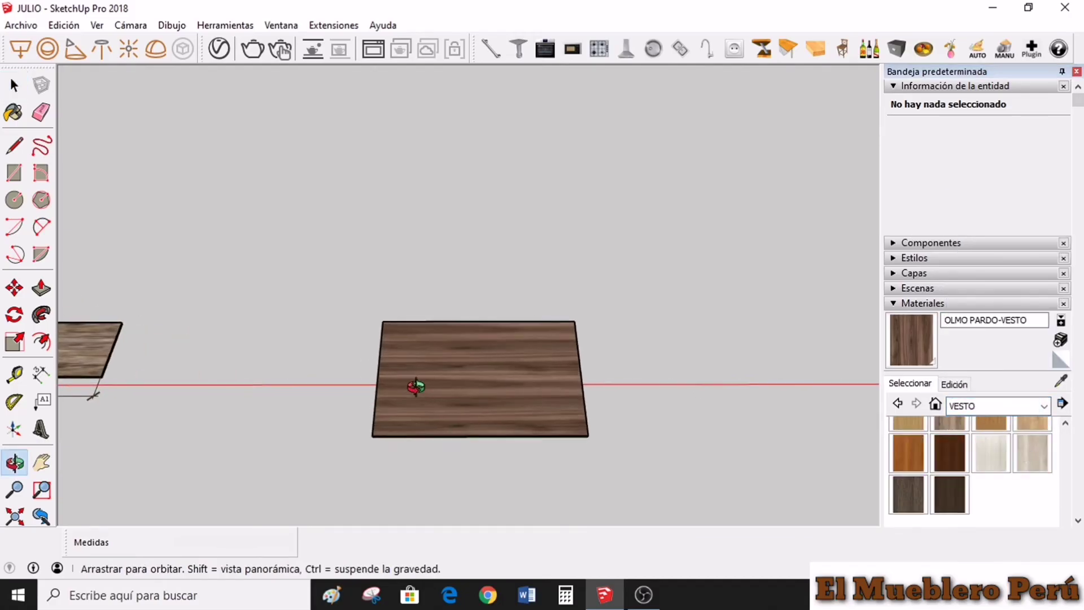
mouse_move(363, 346)
middle_mouse_down()
mouse_move(313, 431)
mouse_move(361, 348)
mouse_move(344, 322)
mouse_move(341, 467)
mouse_move(361, 480)
mouse_move(364, 296)
mouse_move(394, 389)
mouse_move(390, 344)
middle_mouse_up()
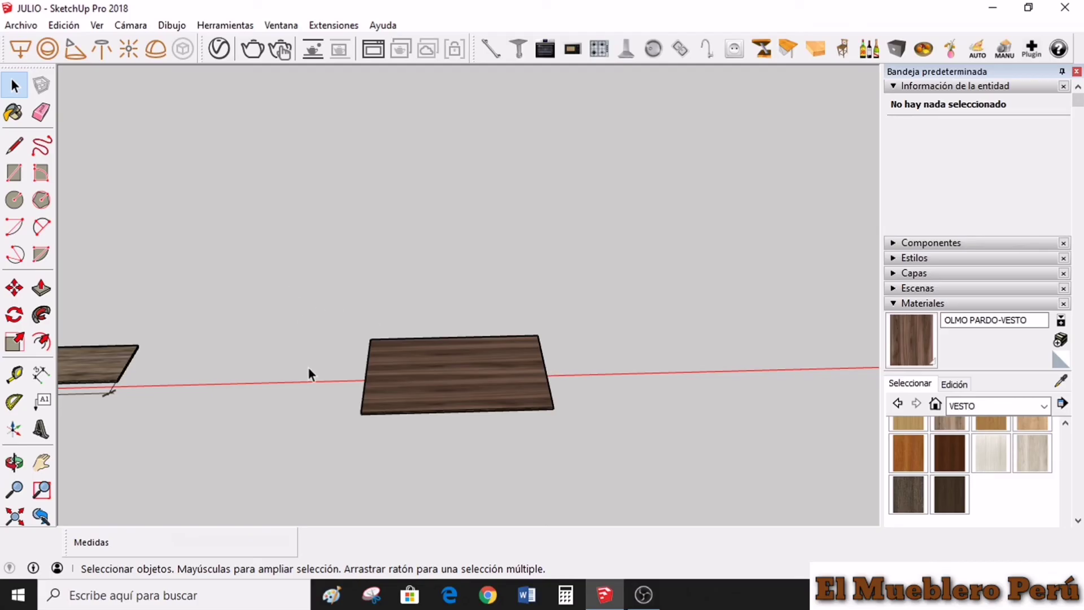
middle_click_drag(308, 373, 432, 405)
mouse_move(527, 419)
middle_mouse_down()
mouse_move(602, 374)
mouse_move(606, 396)
middle_mouse_up()
left_click(948, 452)
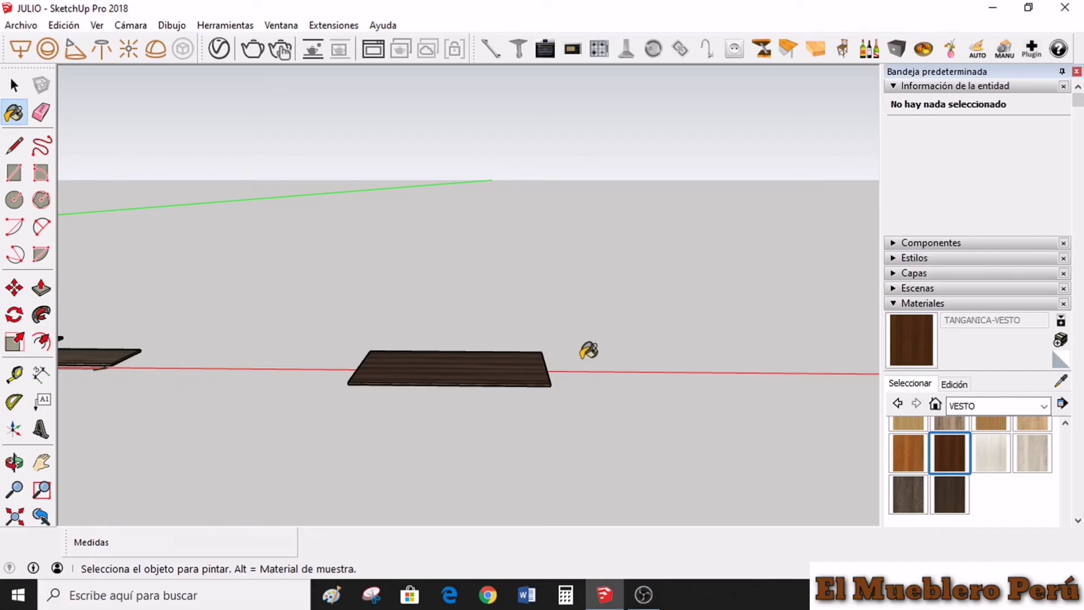
middle_click_drag(691, 354, 649, 442)
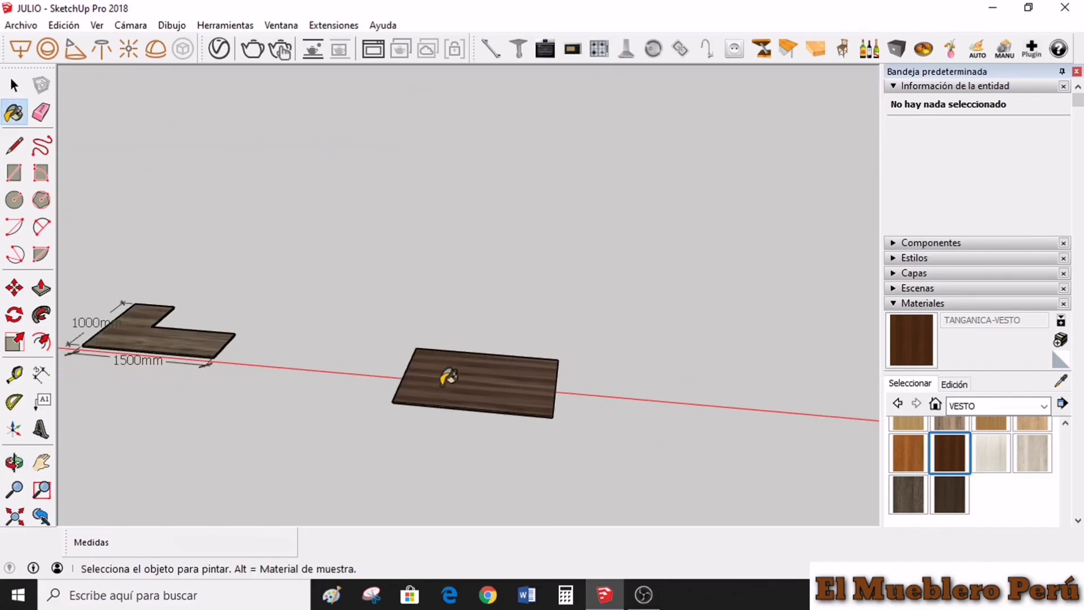
middle_click_drag(474, 367, 563, 387)
scroll(566, 387, "up", 1)
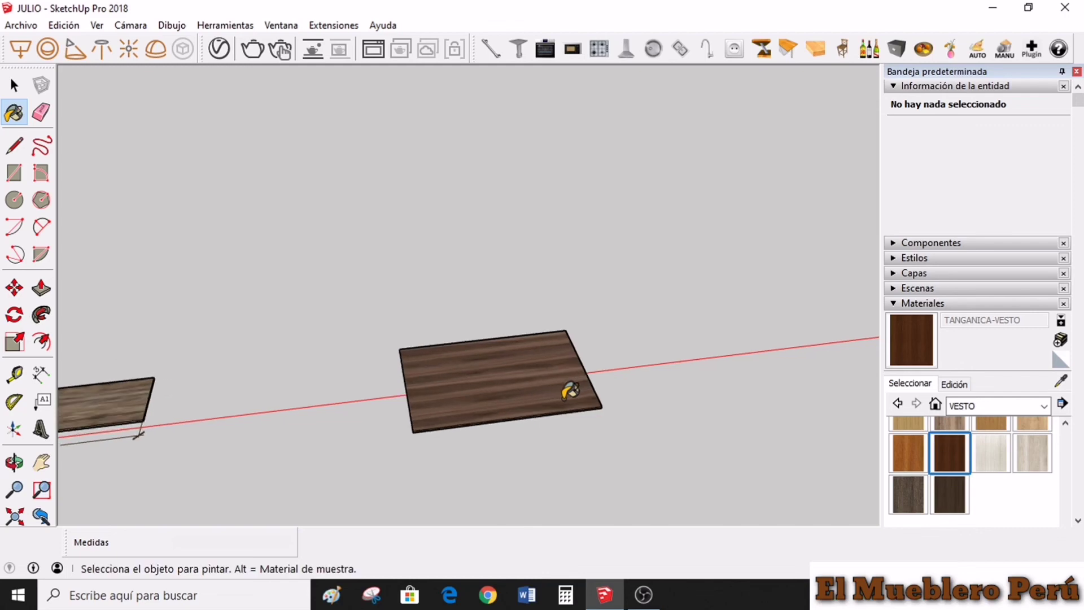
scroll(571, 389, "up", 3)
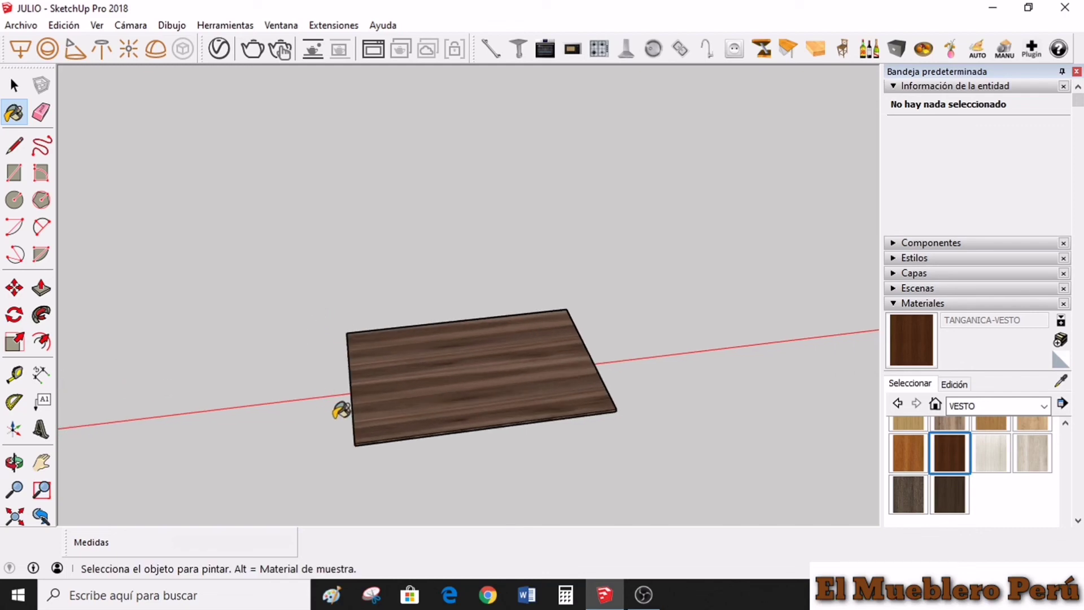
scroll(484, 387, "down", 2)
scroll(484, 387, "down", 1)
mouse_move(327, 378)
middle_mouse_down()
mouse_move(147, 348)
mouse_move(472, 355)
mouse_move(451, 400)
mouse_move(511, 420)
middle_mouse_up()
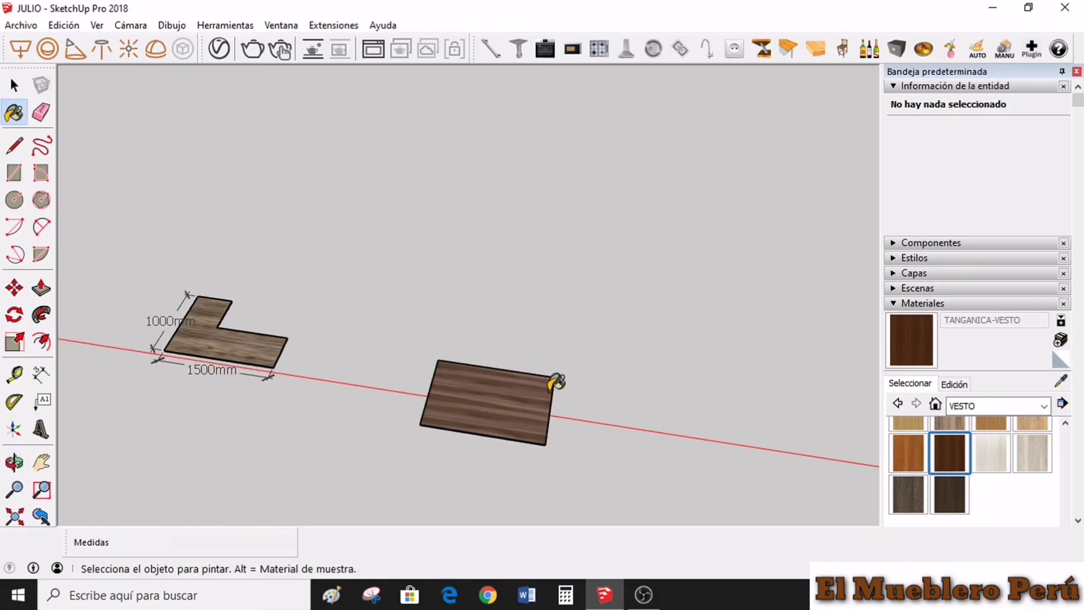
key("space")
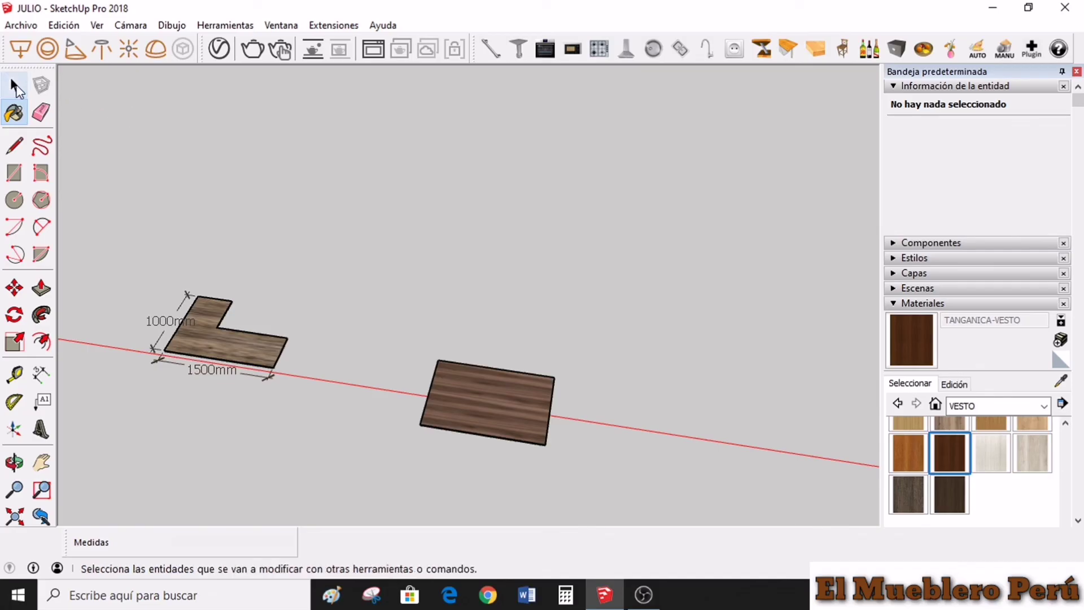
key("b")
left_click(14, 85)
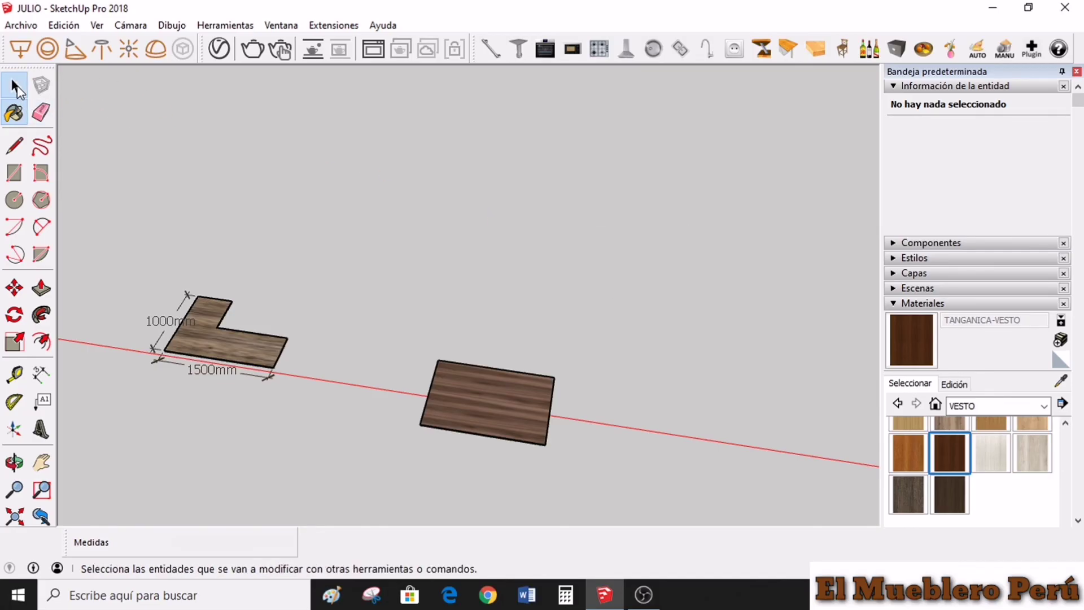
scroll(615, 419, "up", 2)
mouse_move(615, 418)
middle_mouse_down()
mouse_move(581, 392)
mouse_move(558, 425)
middle_mouse_up()
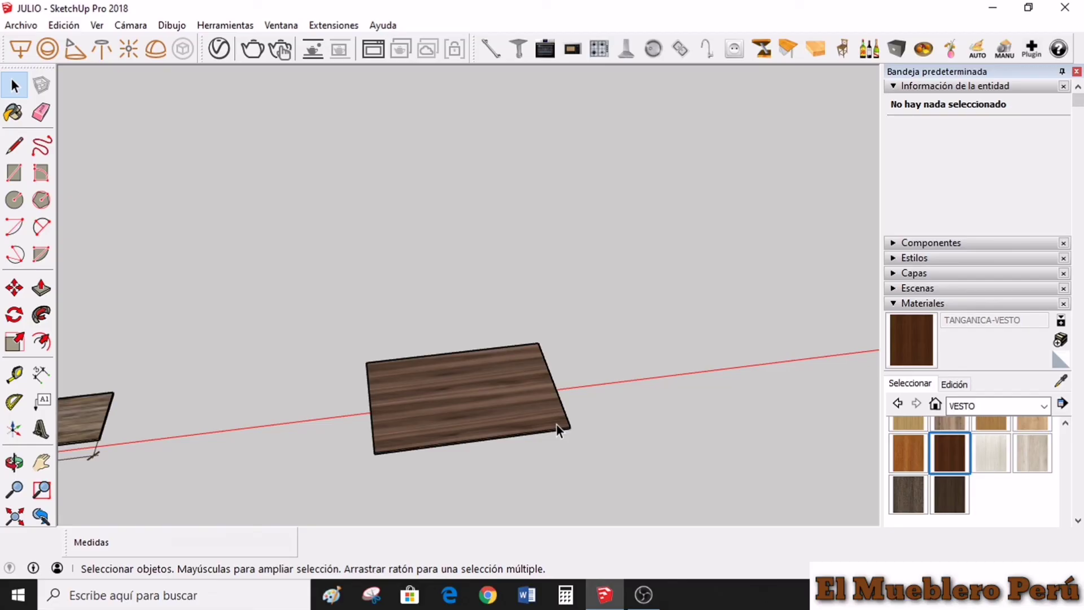
mouse_move(555, 428)
middle_mouse_down()
mouse_move(490, 440)
mouse_move(494, 458)
mouse_move(481, 448)
mouse_move(480, 367)
mouse_move(510, 467)
mouse_move(743, 392)
mouse_move(549, 411)
middle_mouse_up()
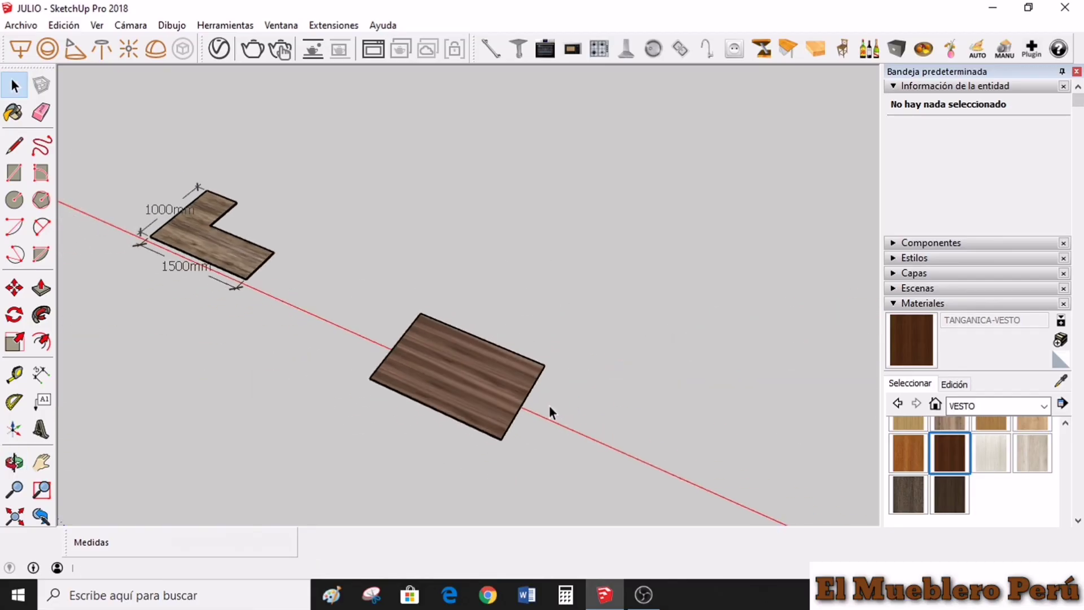